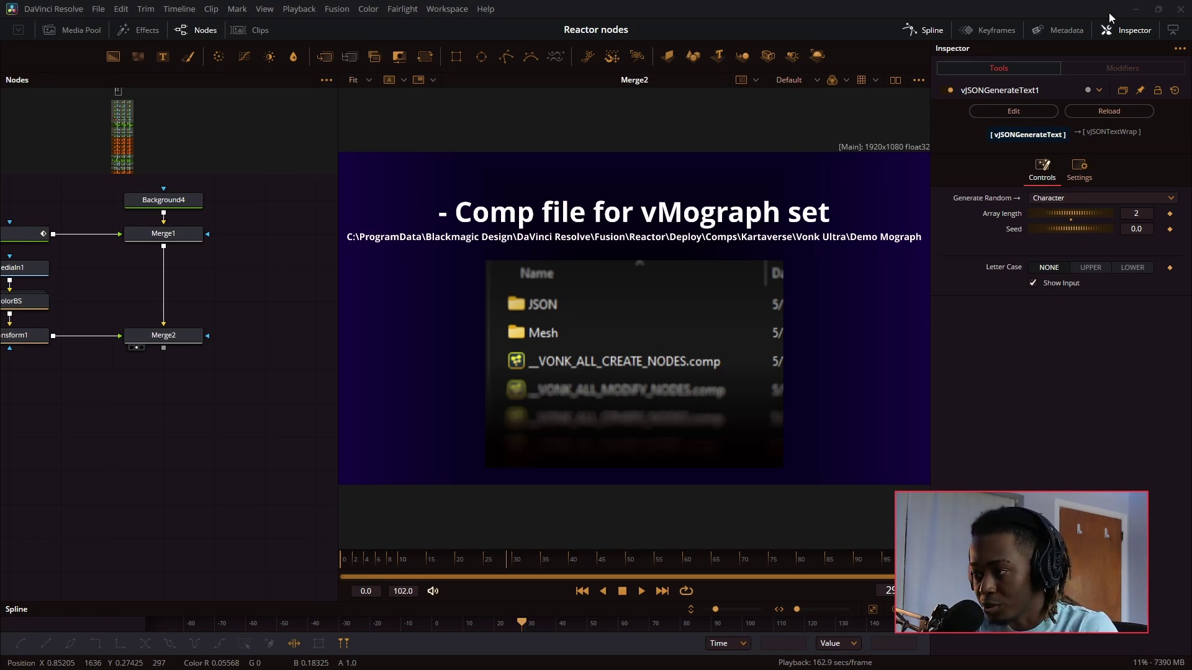
Step: Show the Vonk Ultra comps folder in the file browser using its bundled workspace script
scroll(118, 422, "up", 2)
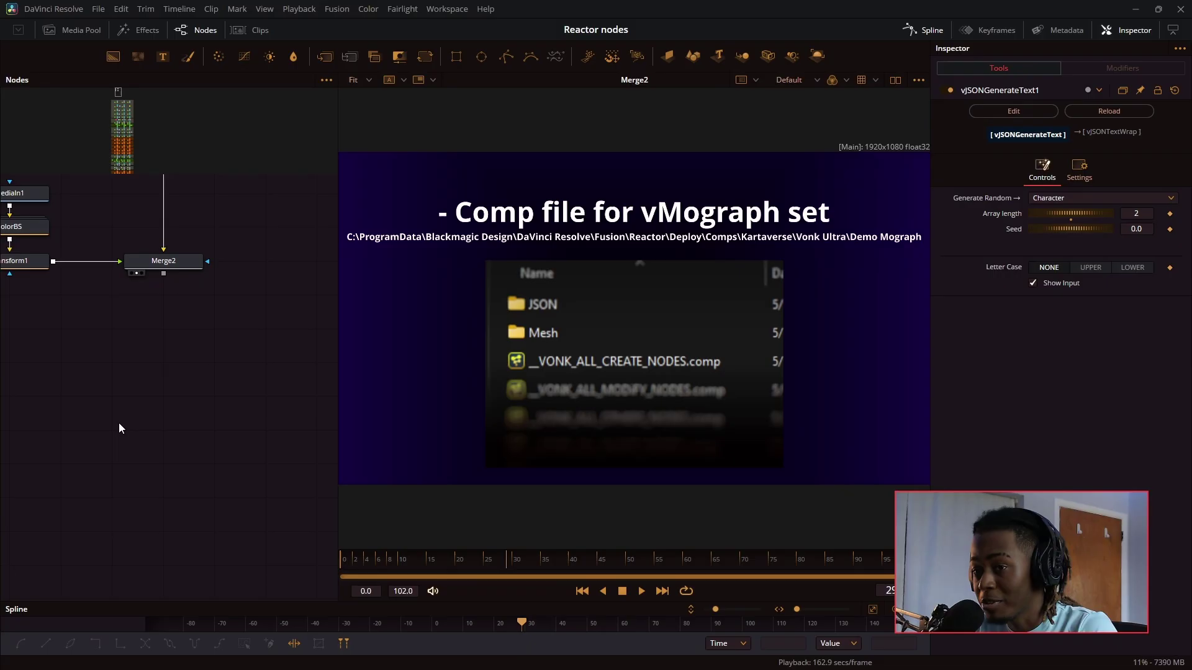
left_click(447, 9)
mouse_move(498, 406)
mouse_move(643, 549)
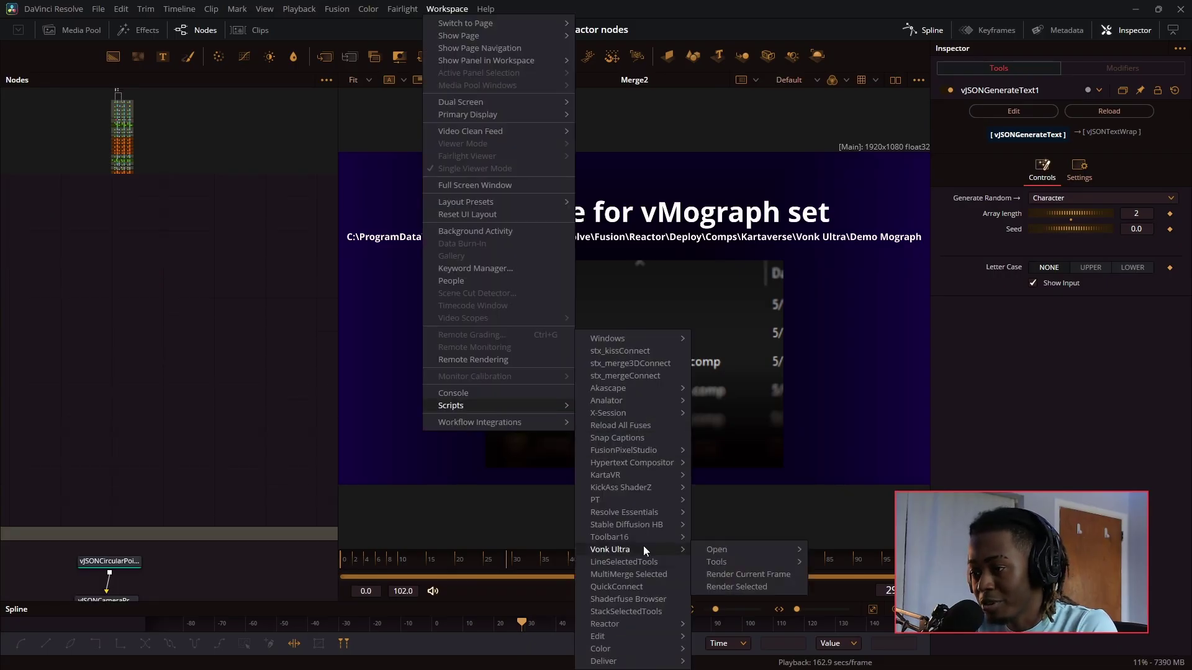
mouse_move(778, 549)
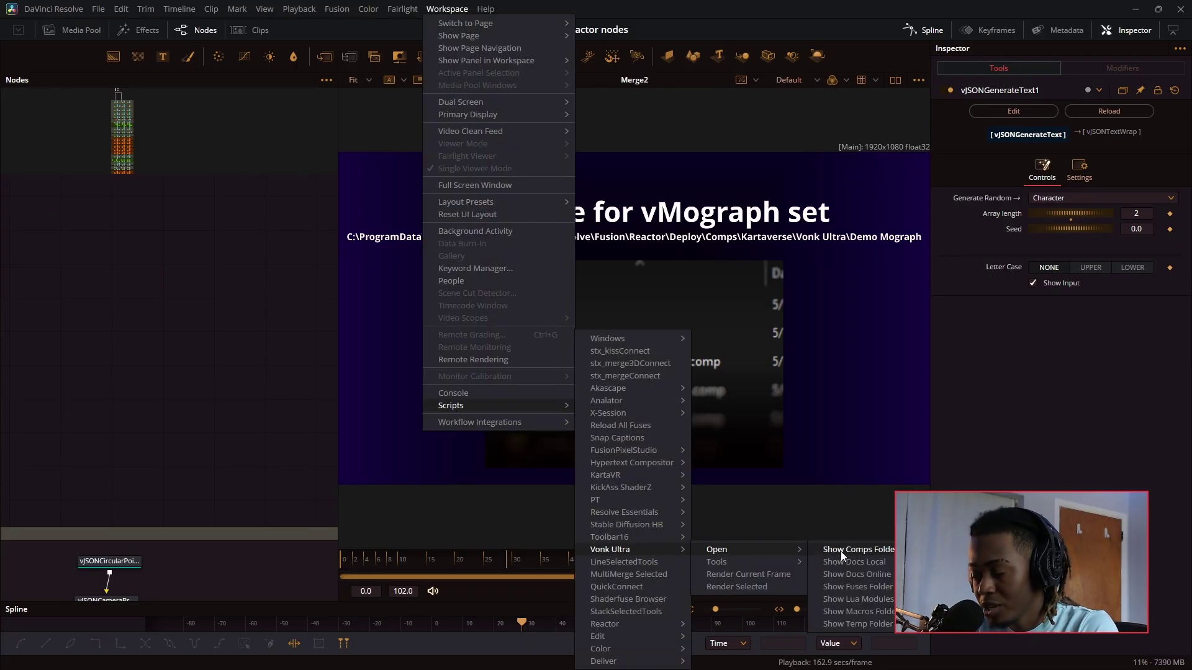
left_click(858, 550)
key("alt+Tab")
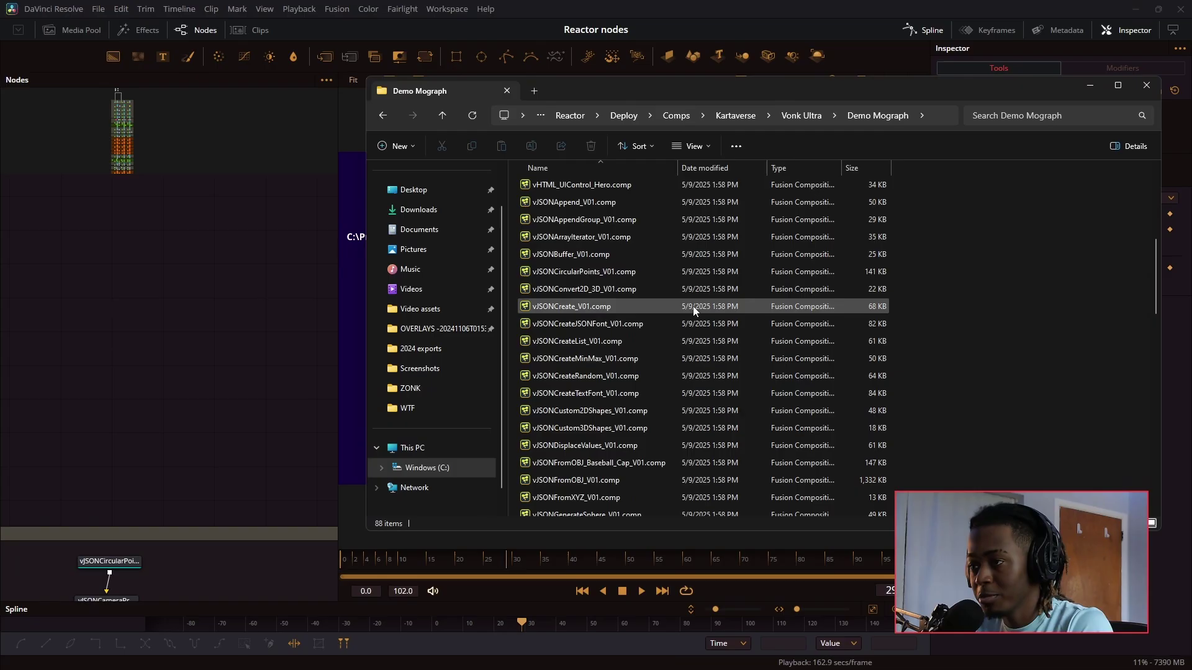
Step: Select the comp files in the Demo Mograph folder, then return to the node graph
left_click_drag(984, 214, 646, 584)
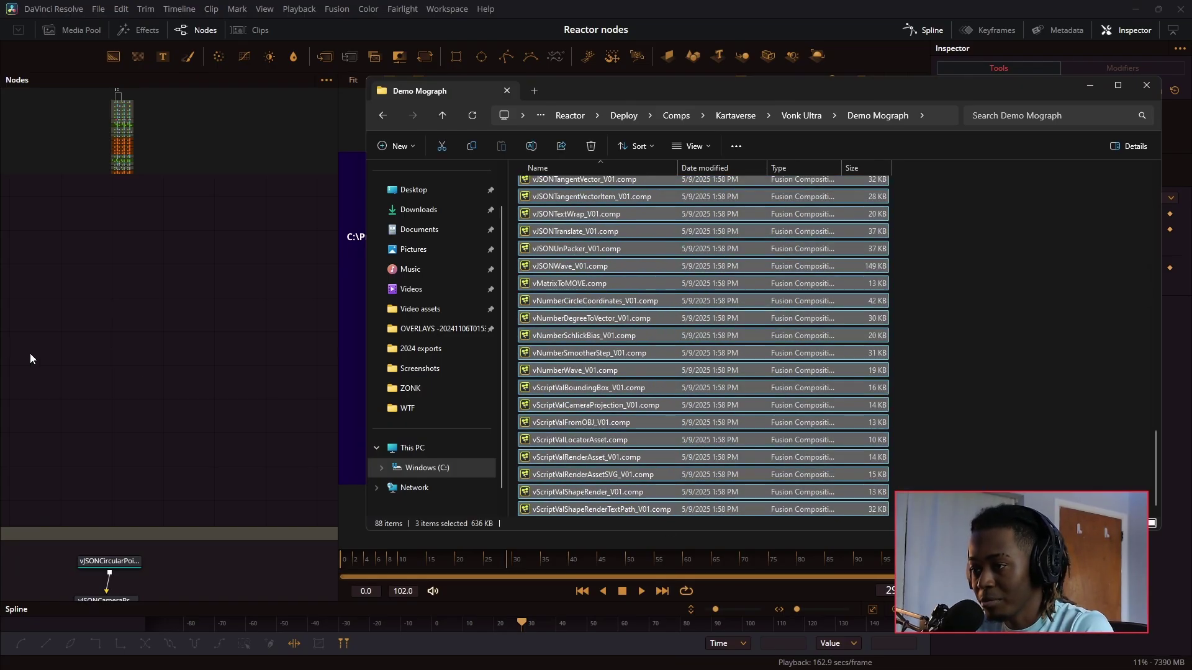
left_click(132, 361)
left_click_drag(119, 499, 204, 333)
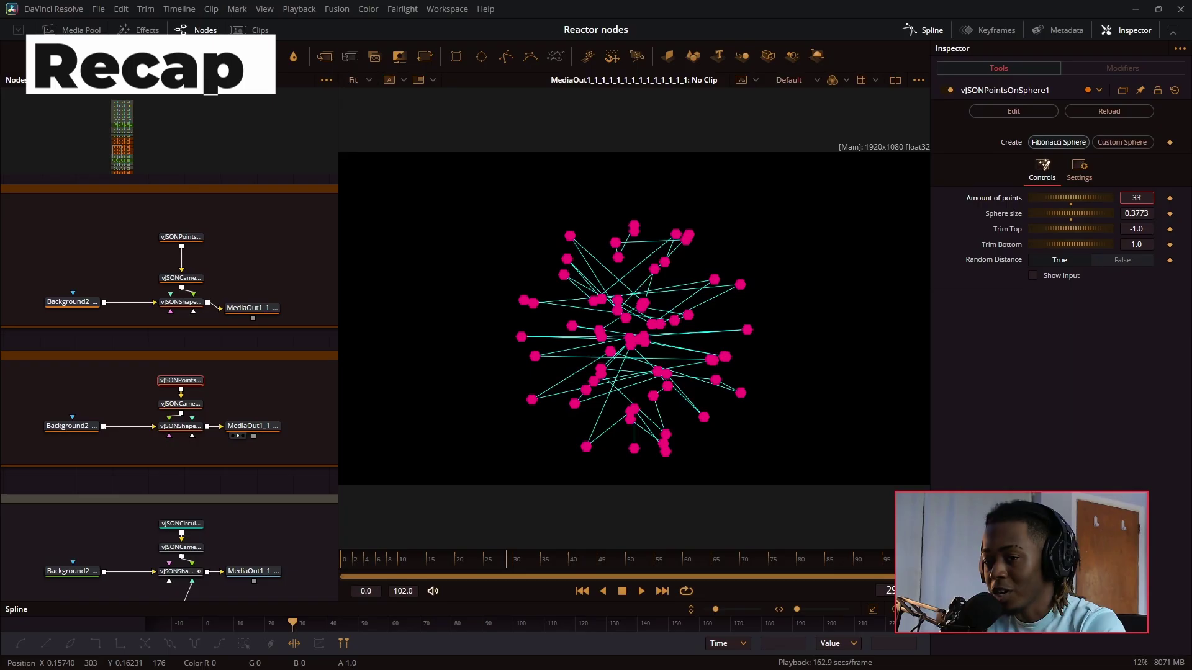
Step: Set the vJSONPointsOnSphere node's amount of points to 46 and adjust the vJSONGenerateSphere node's radius
left_click_drag(1136, 197, 1098, 198)
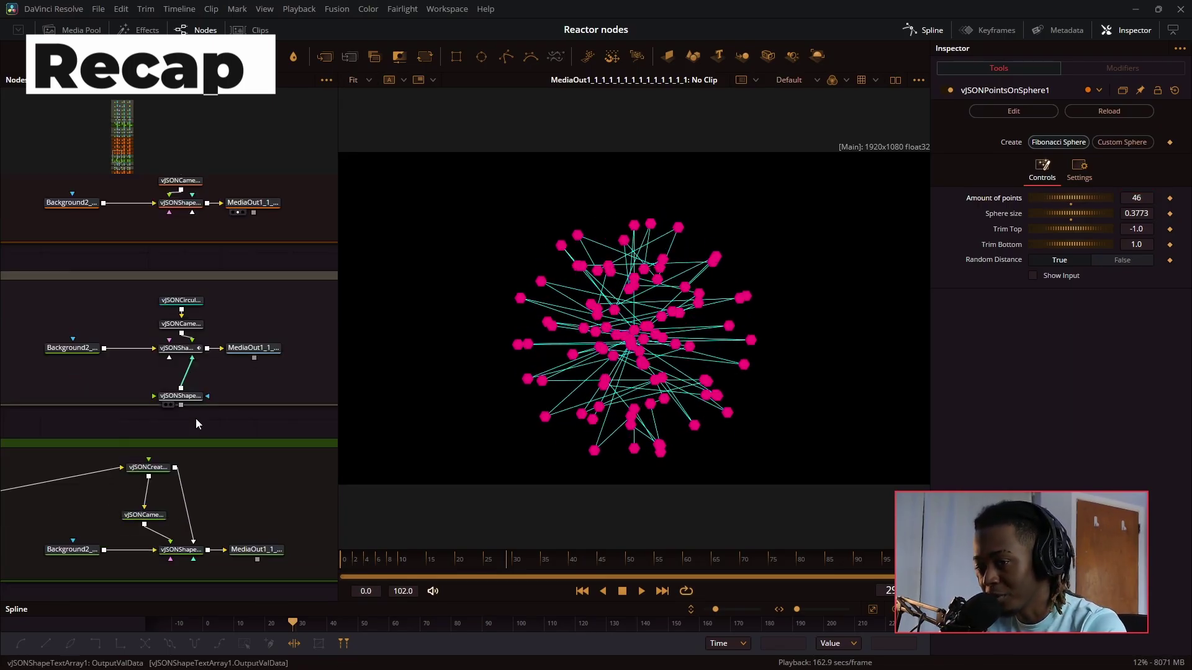
left_click(255, 351)
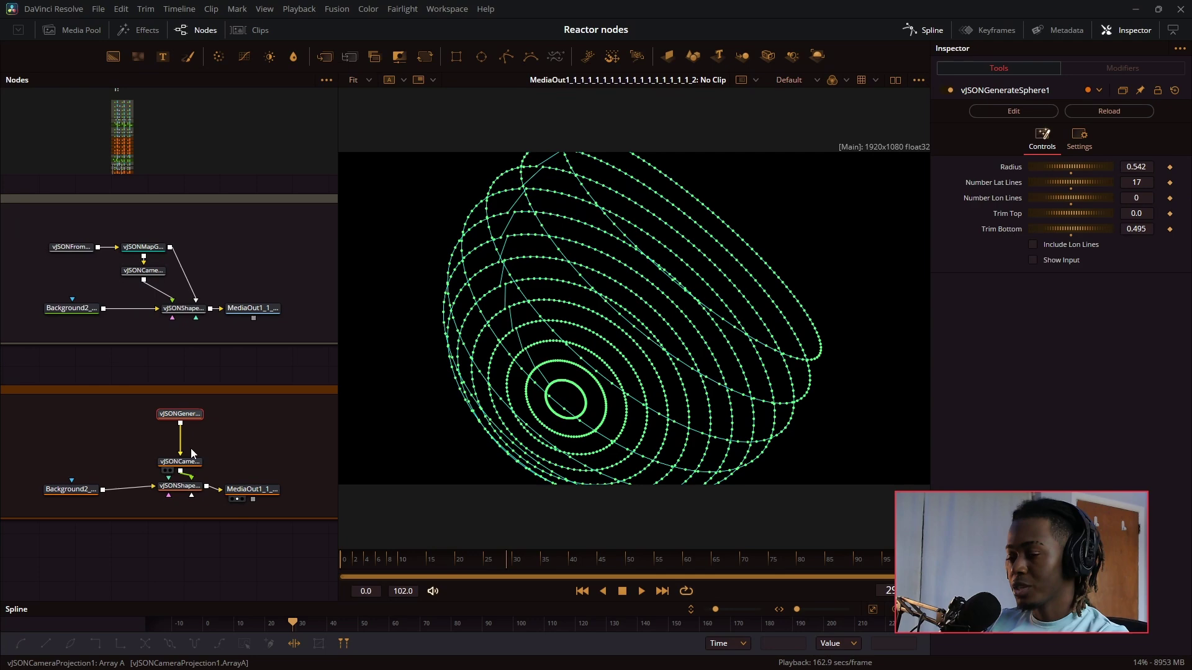
left_click_drag(1100, 169, 1090, 213)
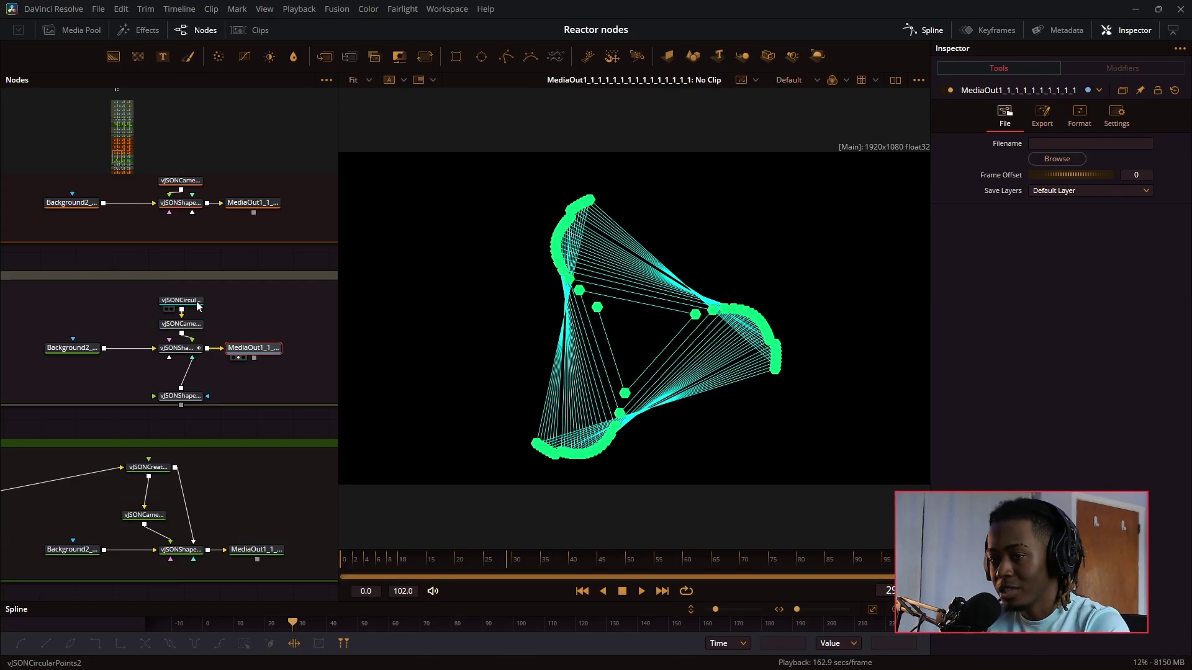
Step: Set vJSONCircularPoints2 to radius 0.5923, radius add point 11.724 and offset 447.3
left_click(181, 300)
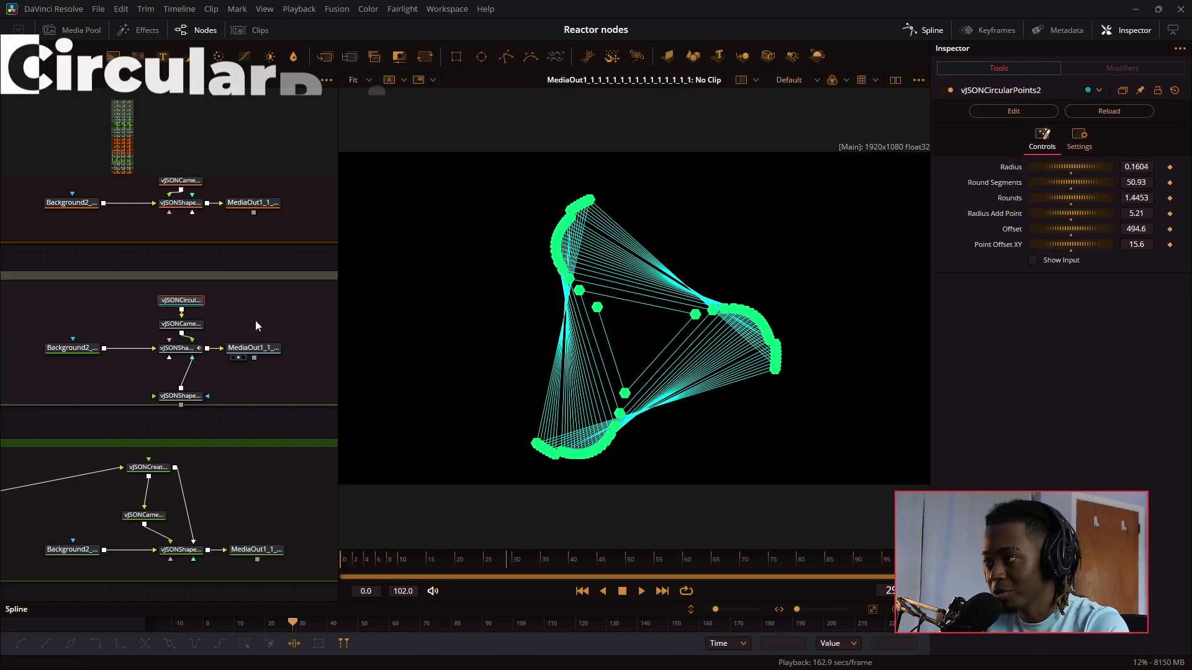
mouse_move(1136, 167)
left_mouse_down()
mouse_move(1049, 167)
mouse_move(1136, 167)
left_mouse_up()
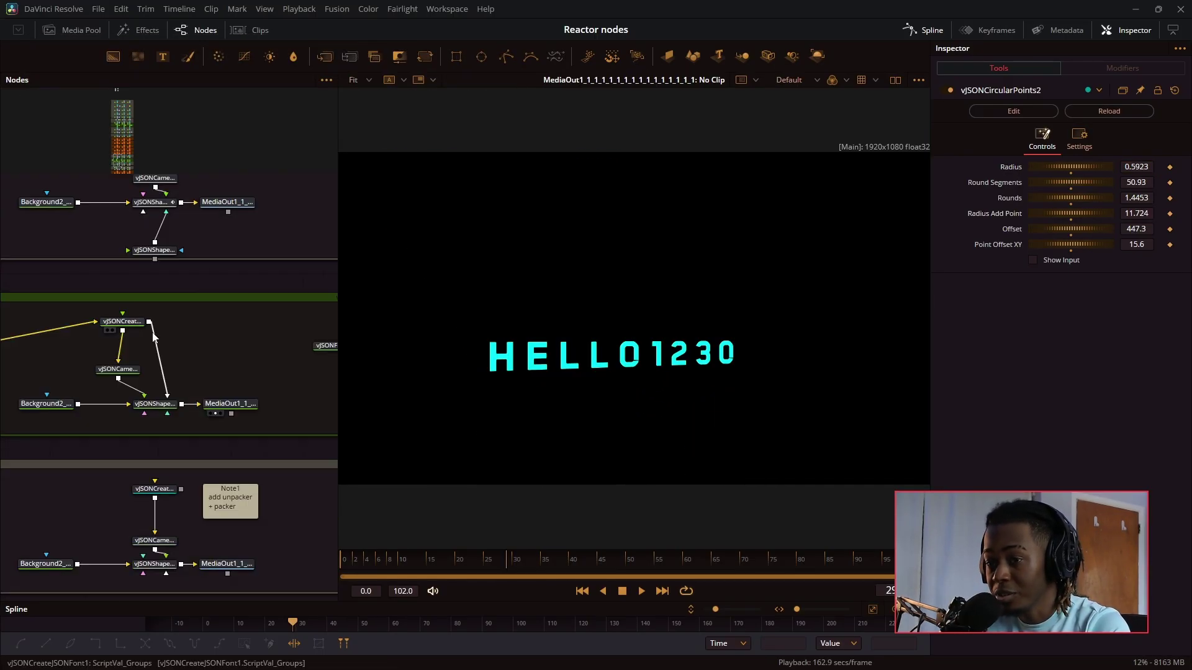
Step: Browse the JSON font files for the HELLO1230 text and load vFont_02.json as the font source
left_click(123, 321)
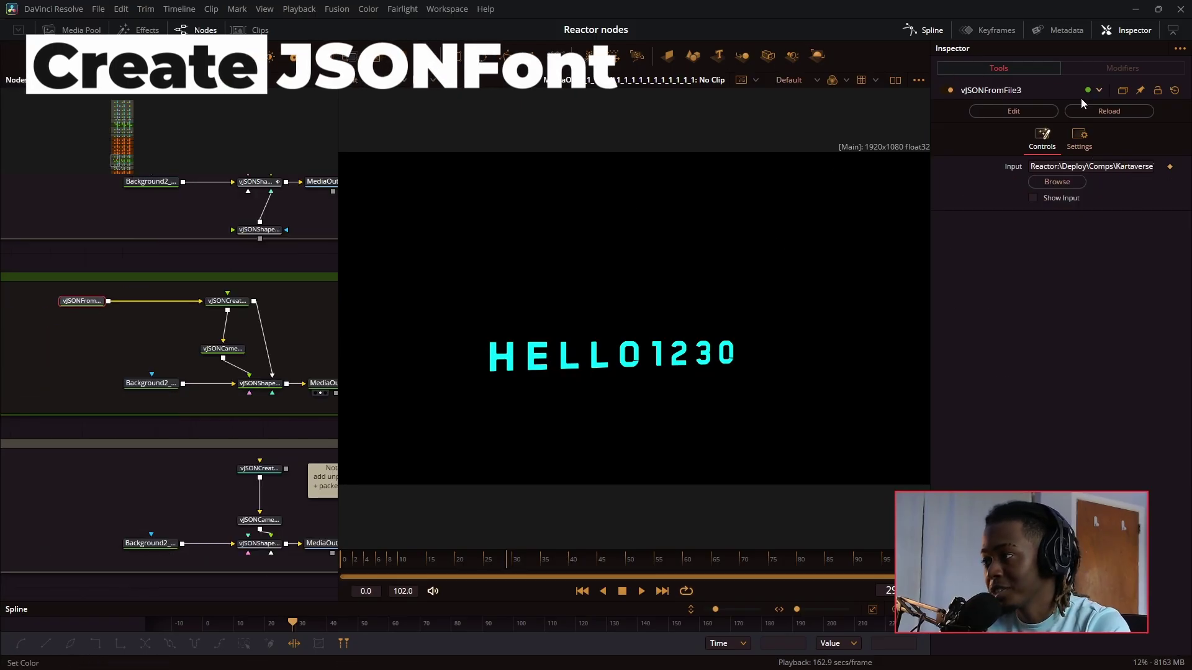
left_click(1035, 180)
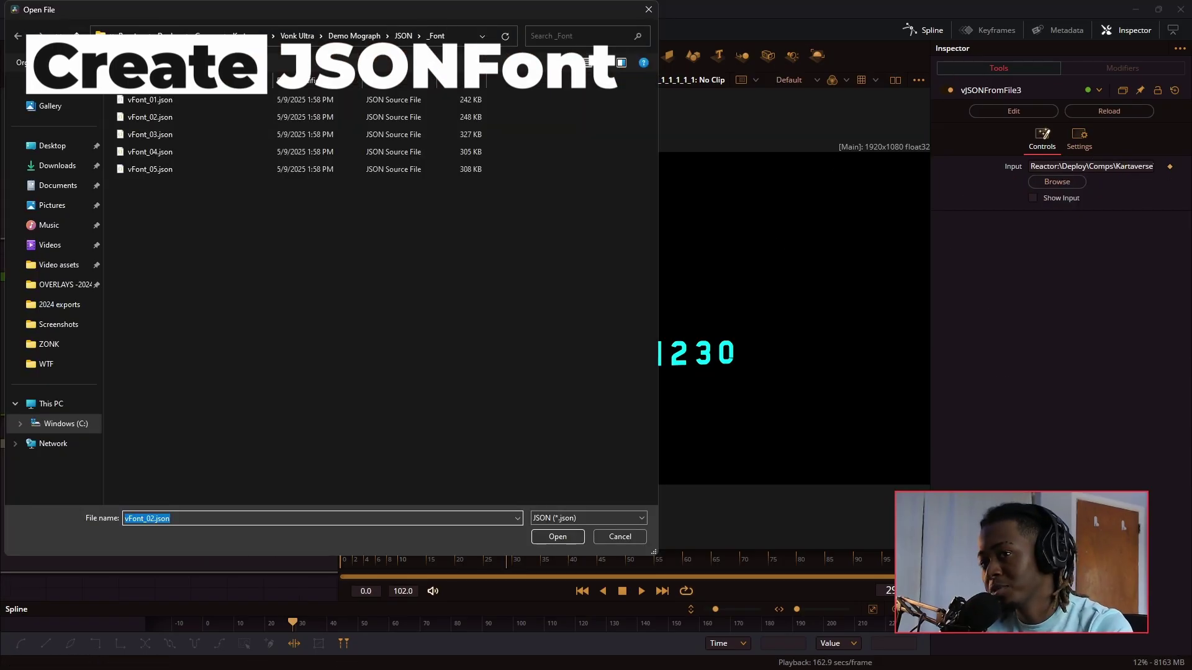
left_click(144, 152)
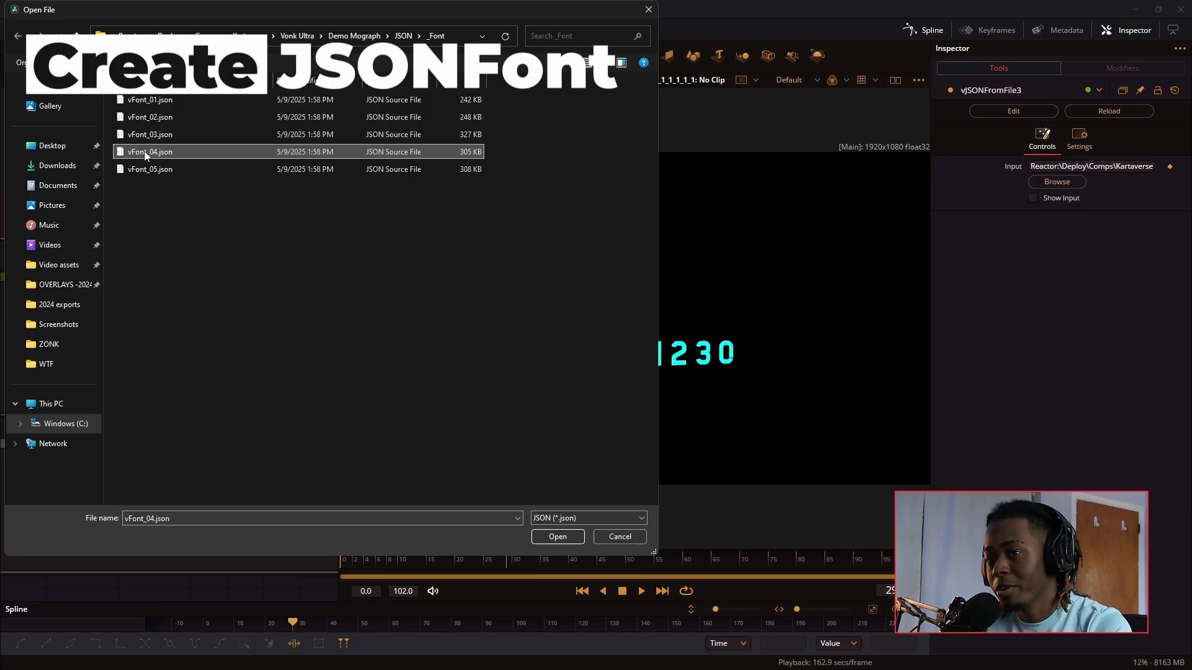
left_click(147, 169)
left_click(162, 118)
double_click(168, 117)
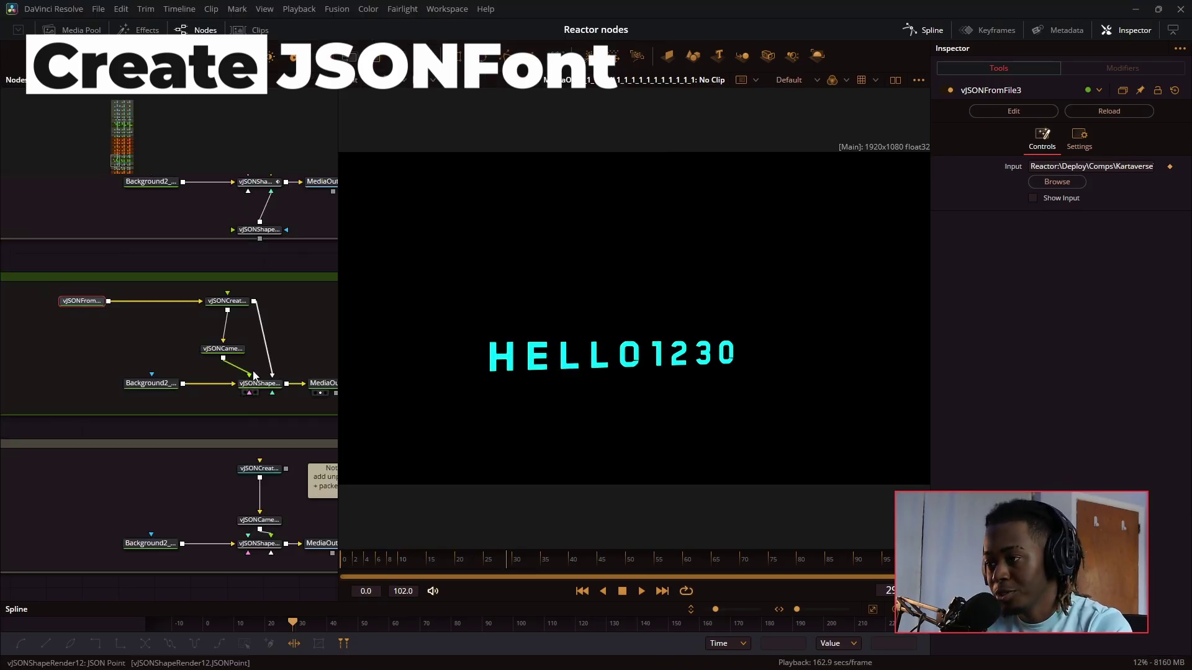
Step: Try Sample Points values of 10 and 40 on vJSONCreateJSONFont1, and lower the value to its minimum
left_click(227, 301)
left_click_drag(1031, 276, 1102, 277)
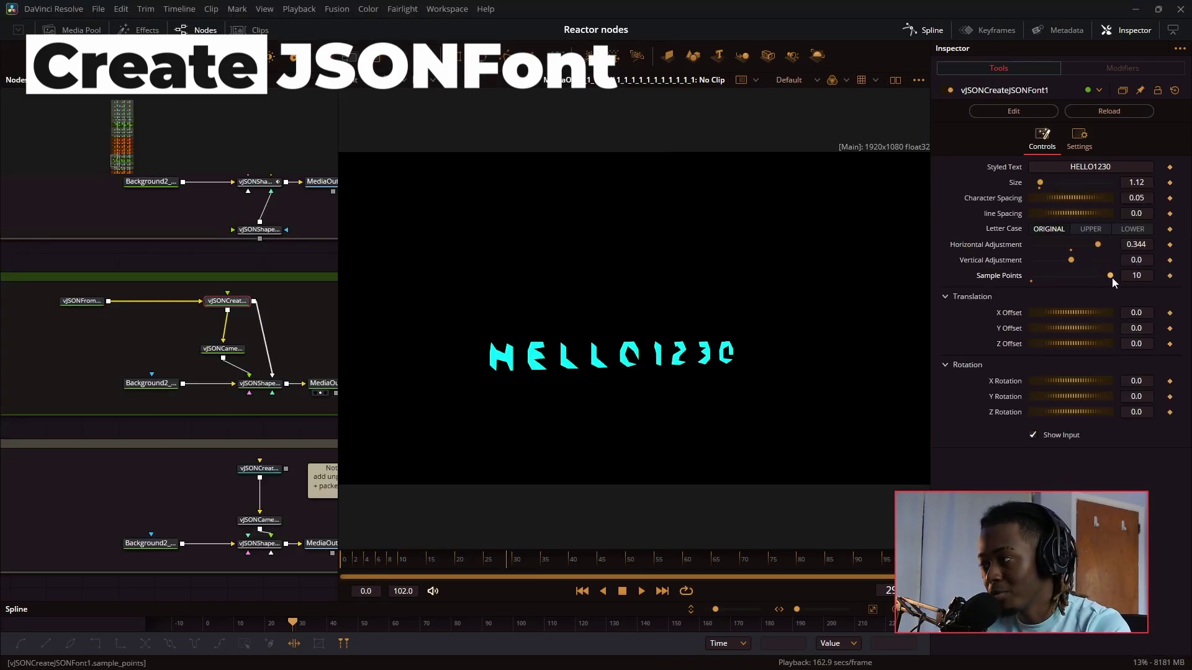
left_click(1134, 275)
type("4")
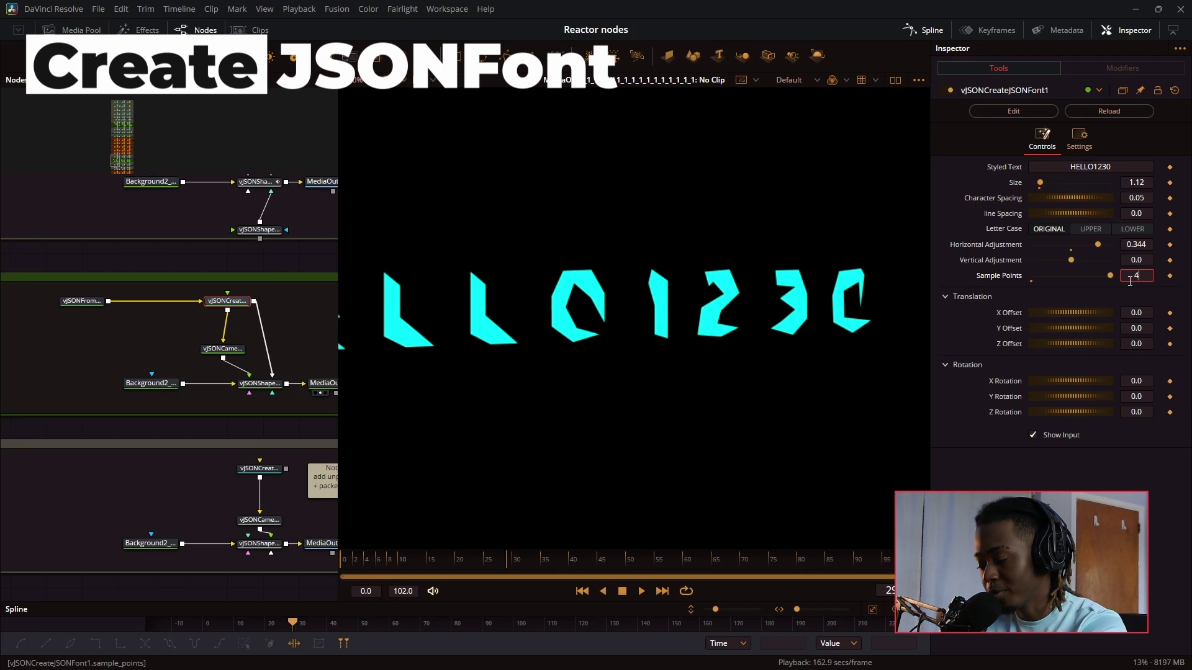
type("0")
key("Tab")
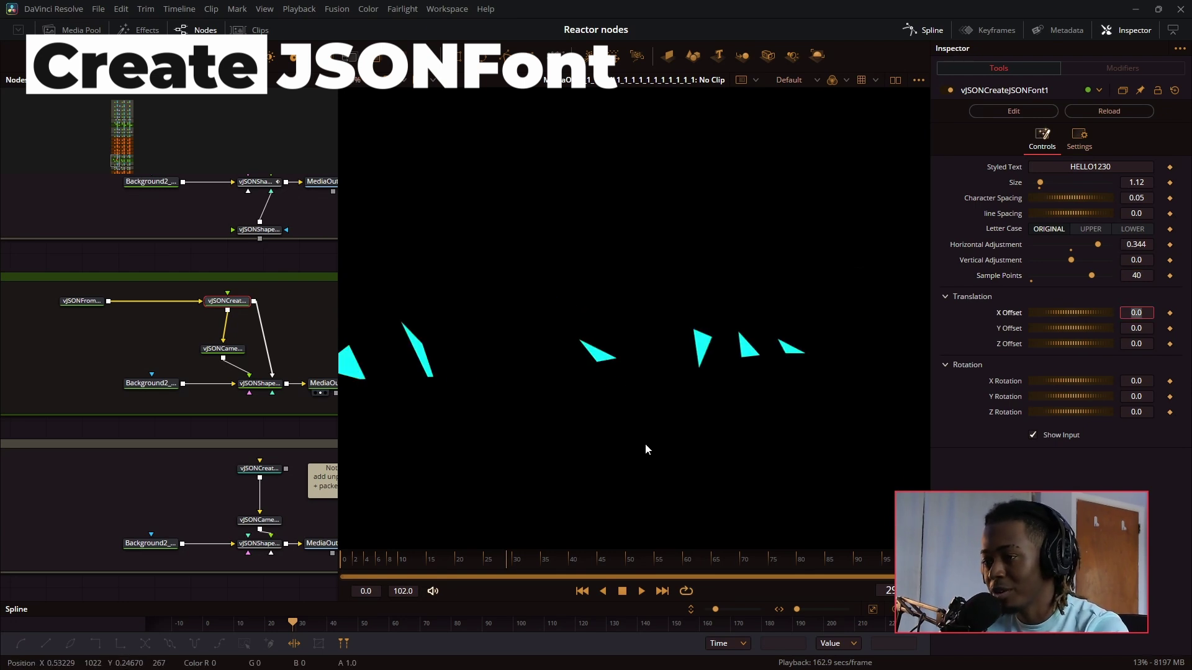
left_click_drag(1092, 275, 1030, 270)
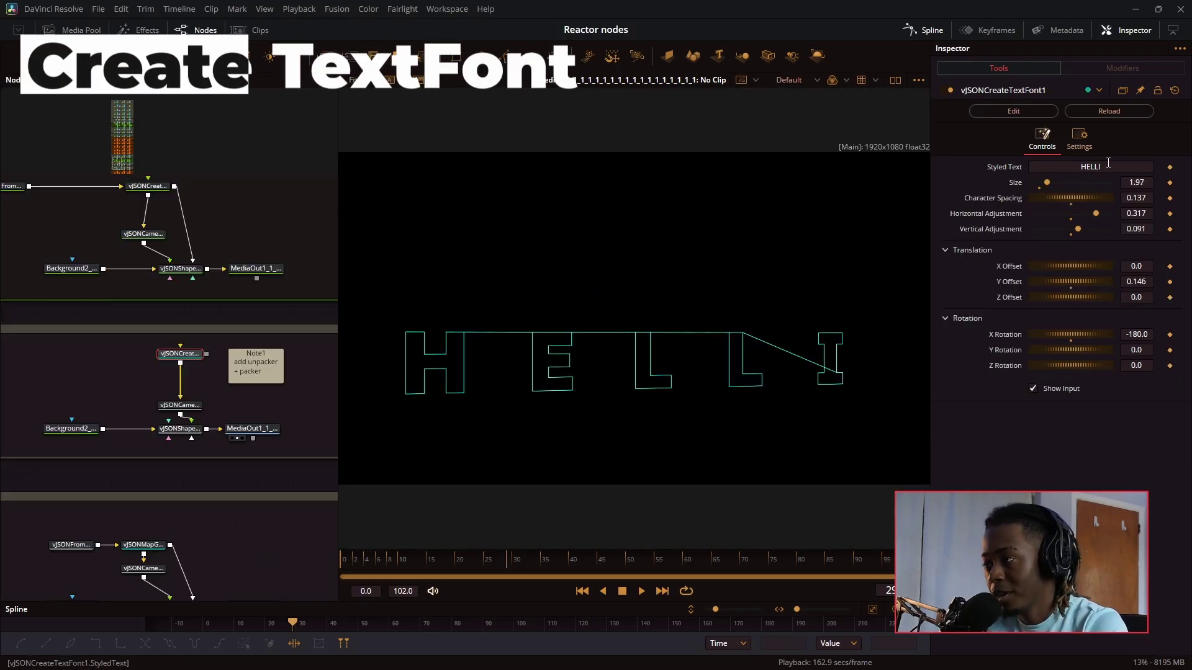
Step: Set the styled text of vJSONCreateTextFont1 to "hello"
left_click(1100, 166)
type("hello")
Step: Add a vJSONUnPacker and a vJSONPacker node between the text font node and its camera projection
key("shift+space")
type("unp")
type("a")
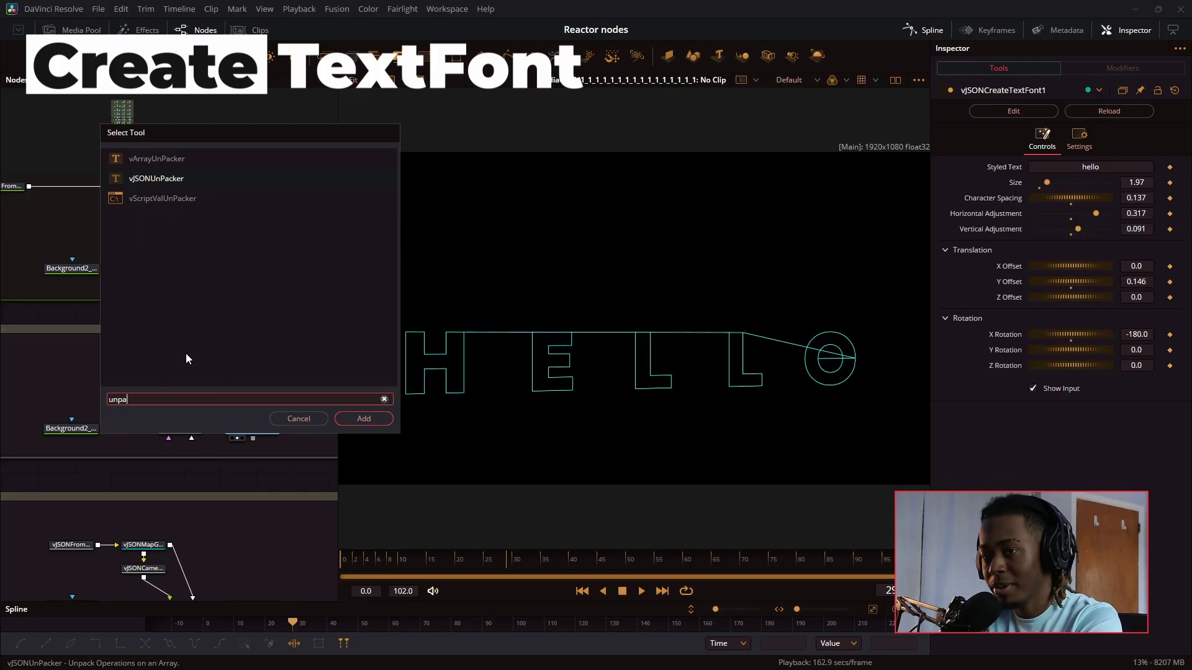
key("Return")
key("shift+space")
type("pack")
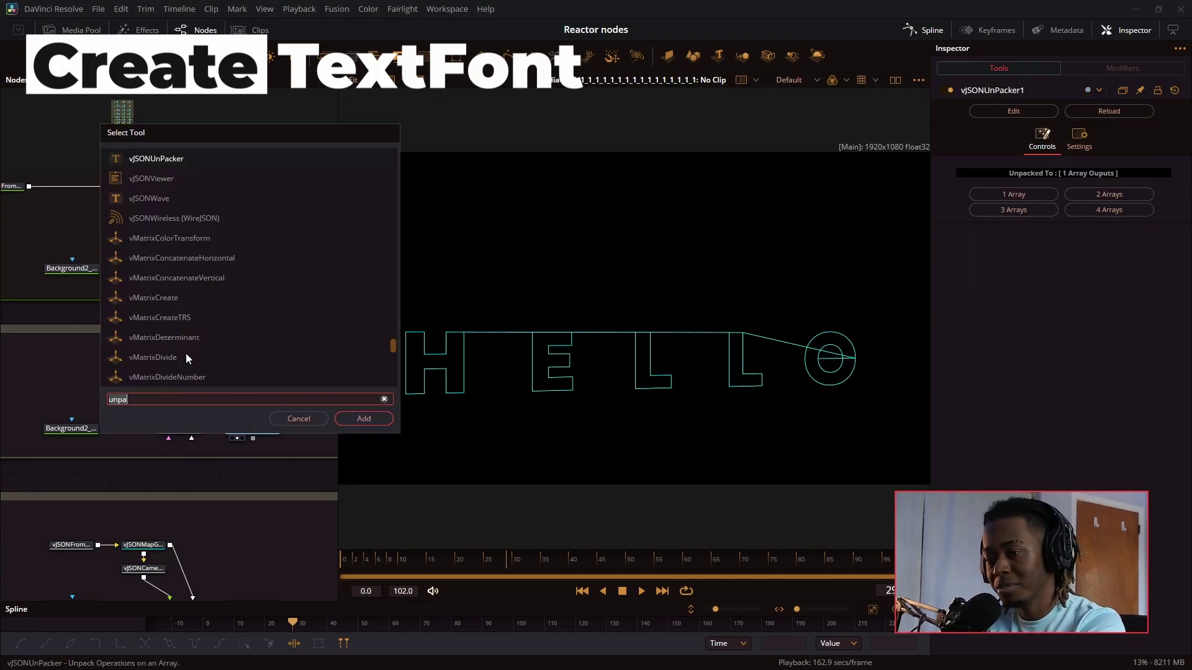
key("Return")
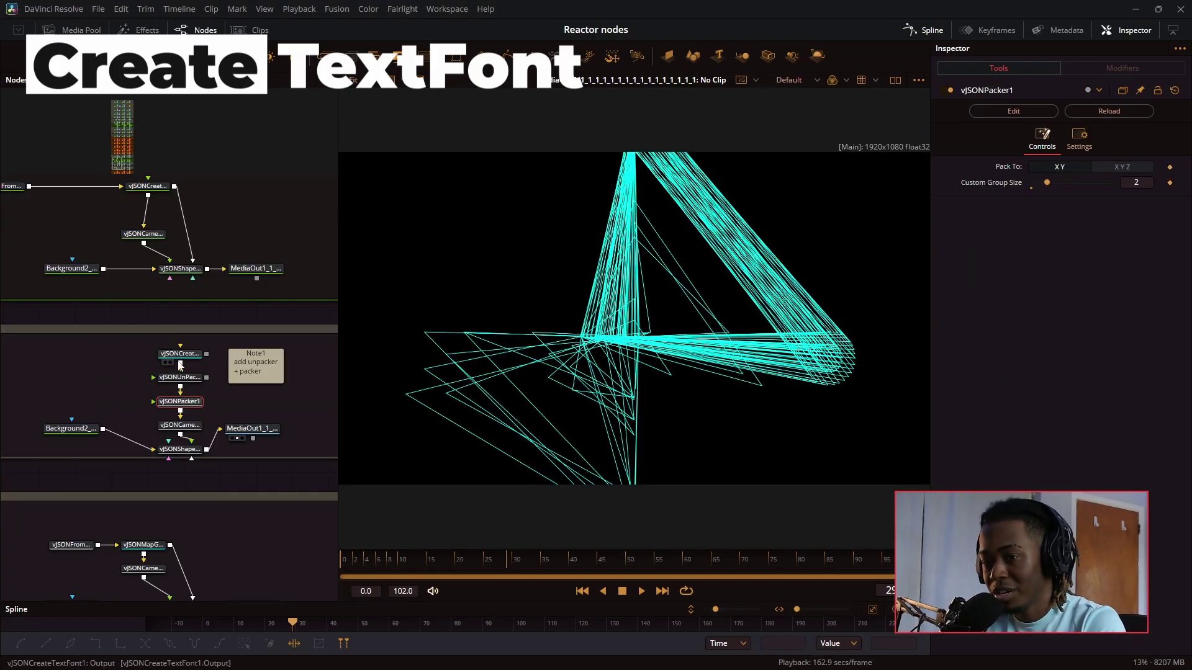
Step: Increase the size of the "hello" text in the text font node and fine-tune its horizontal adjustment
left_click(195, 378)
left_click(185, 357)
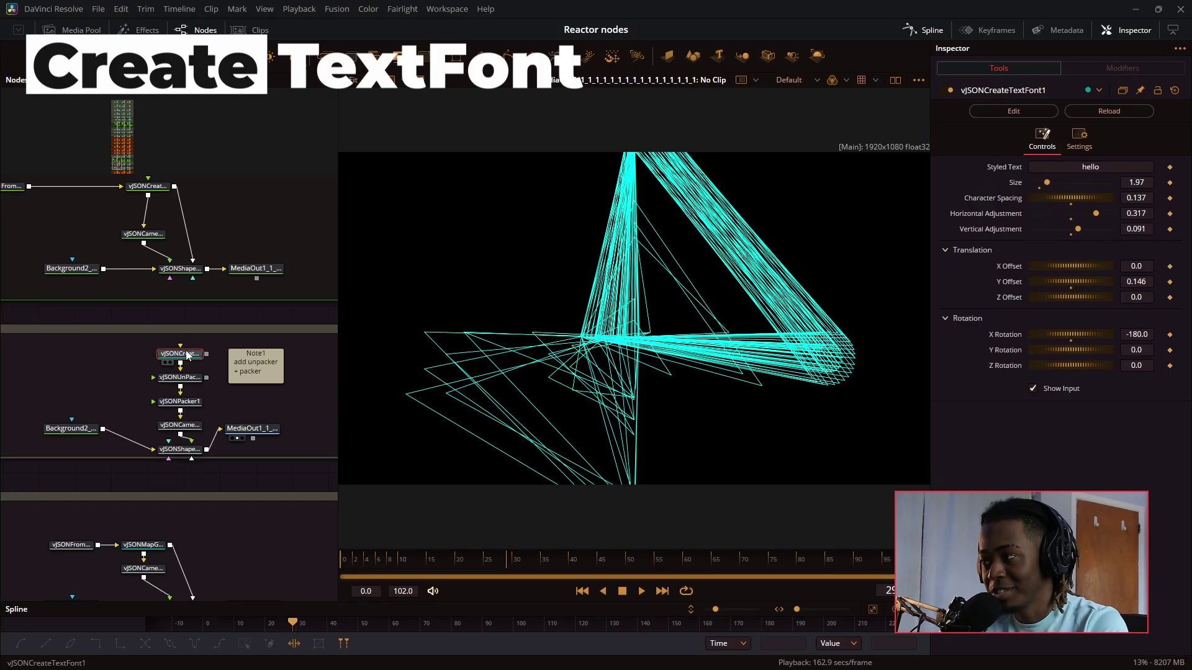
left_click_drag(1046, 182, 1063, 183)
left_click_drag(1095, 213, 1097, 215)
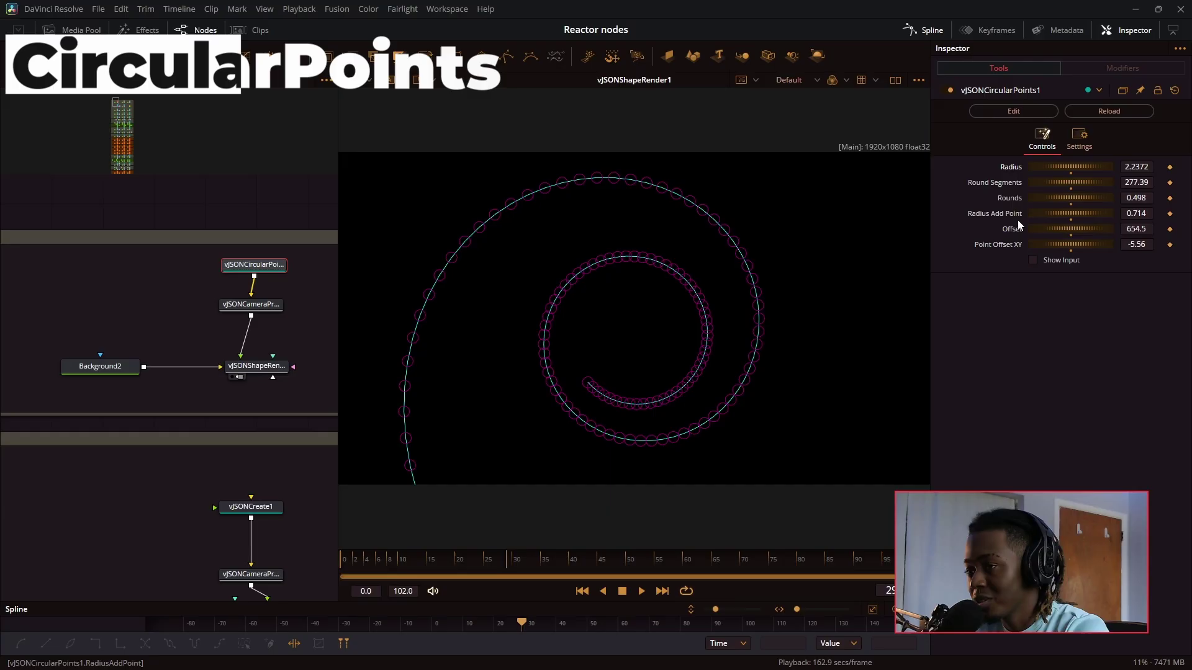
Step: Adjust the spiral's Round Segments on vJSONCircularPoints1
mouse_move(1105, 187)
left_mouse_down()
mouse_move(1050, 190)
mouse_move(1131, 197)
mouse_move(1102, 199)
left_mouse_up()
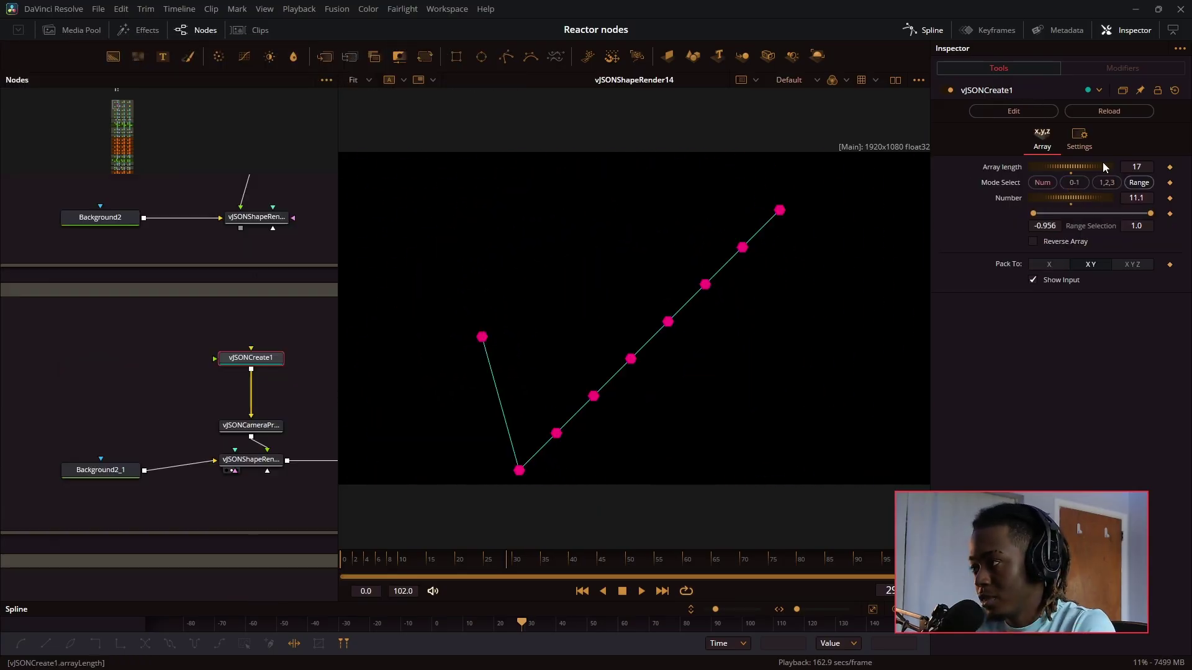
Step: Set the array length of vJSONCreate1 to 60
mouse_move(1102, 162)
left_mouse_down()
mouse_move(1083, 169)
mouse_move(1103, 162)
left_mouse_up()
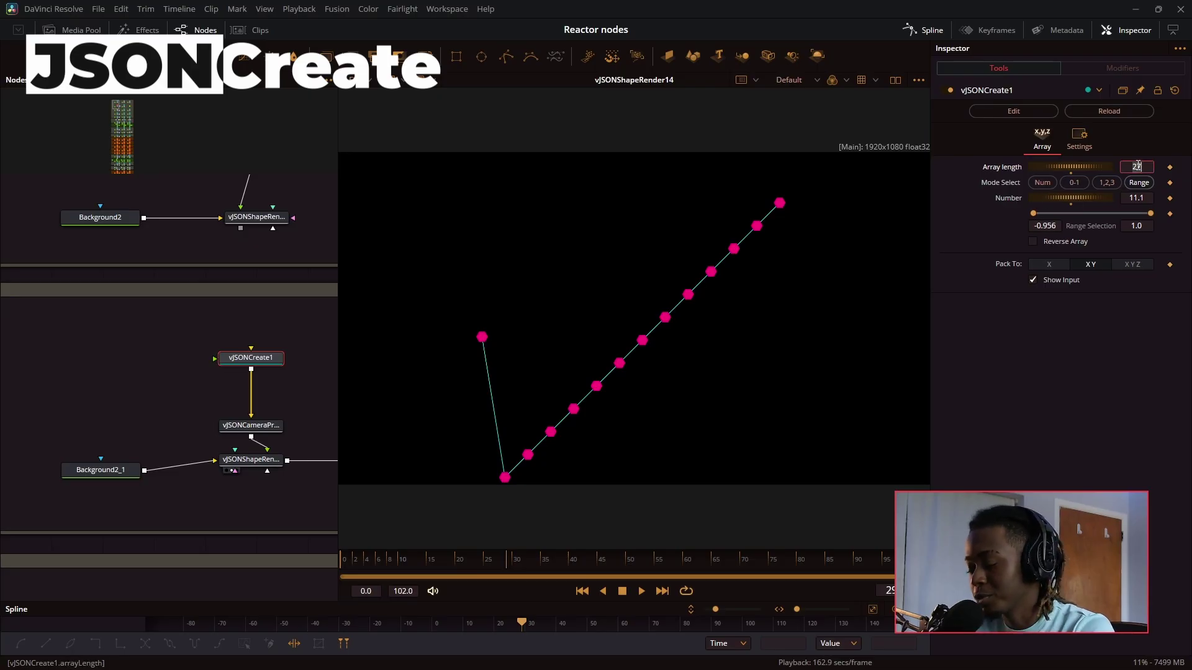
type("60")
key("Tab")
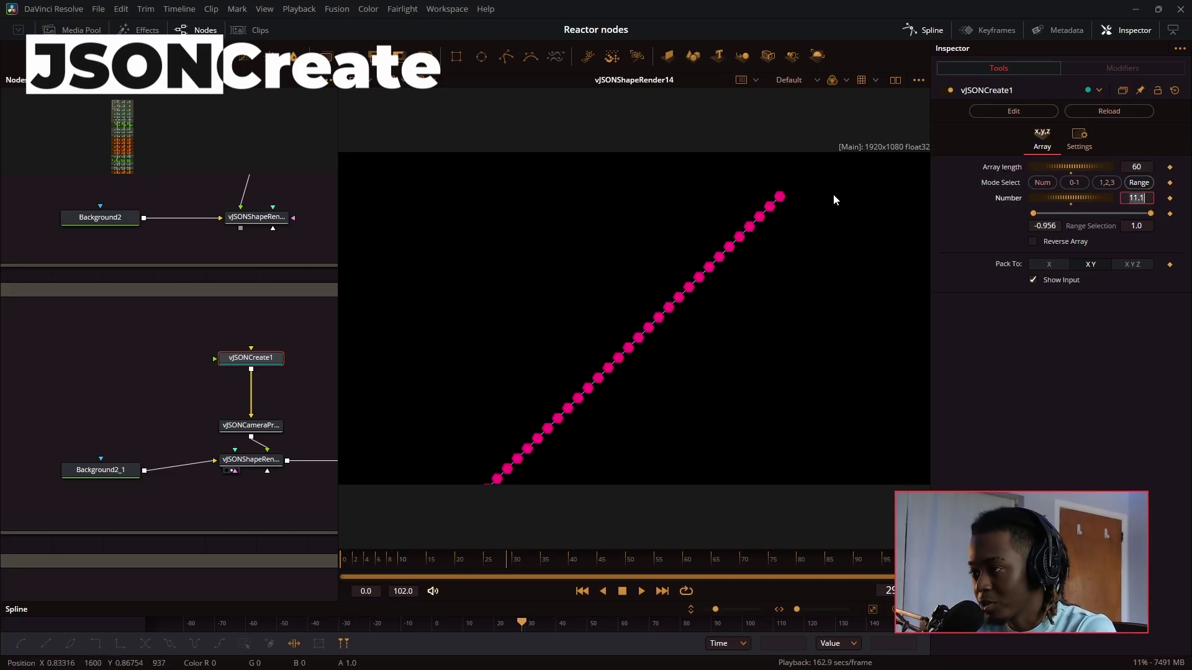
left_click_drag(849, 170, 528, 546)
scroll(297, 375, "down", 3)
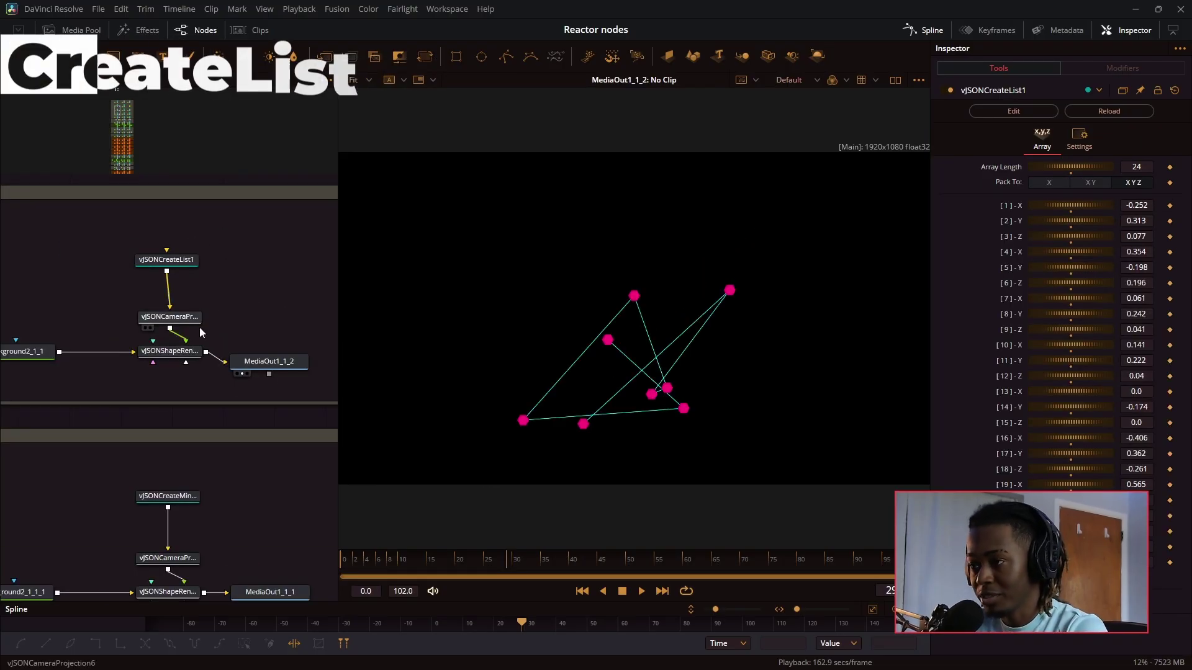
Step: Adjust the first X value in vJSONCreateList1 and rotate its camera projection around the Y axis
left_click_drag(1077, 208, 1049, 222)
left_click_drag(1049, 237, 999, 299)
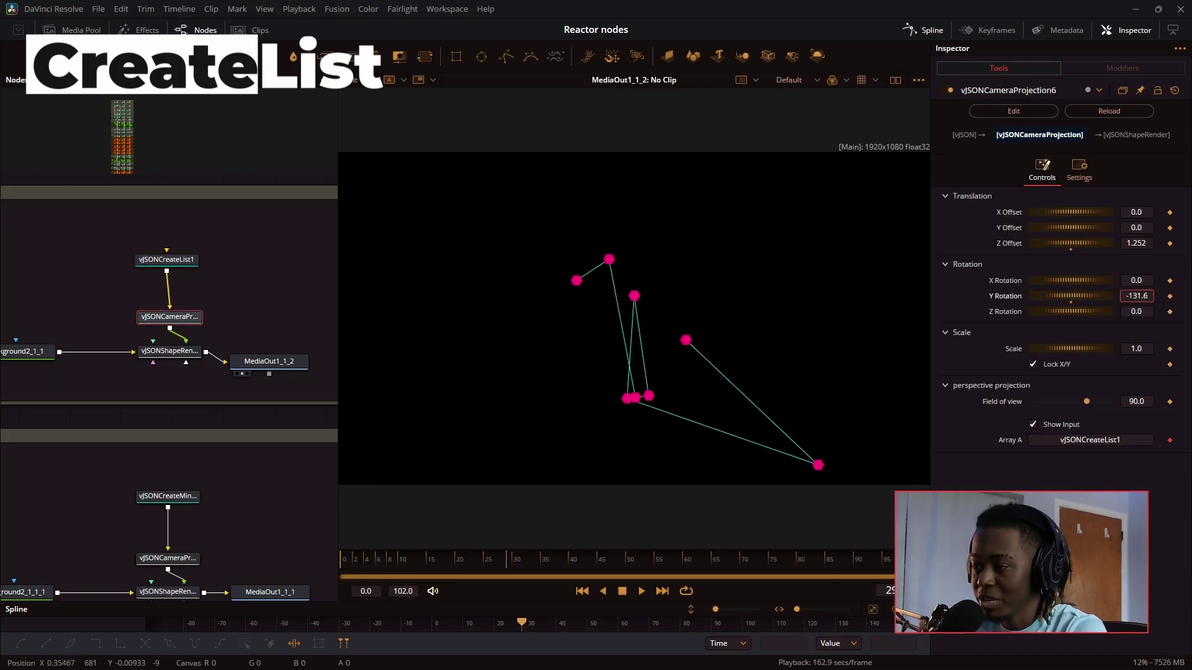
left_click_drag(1000, 299, 713, 317)
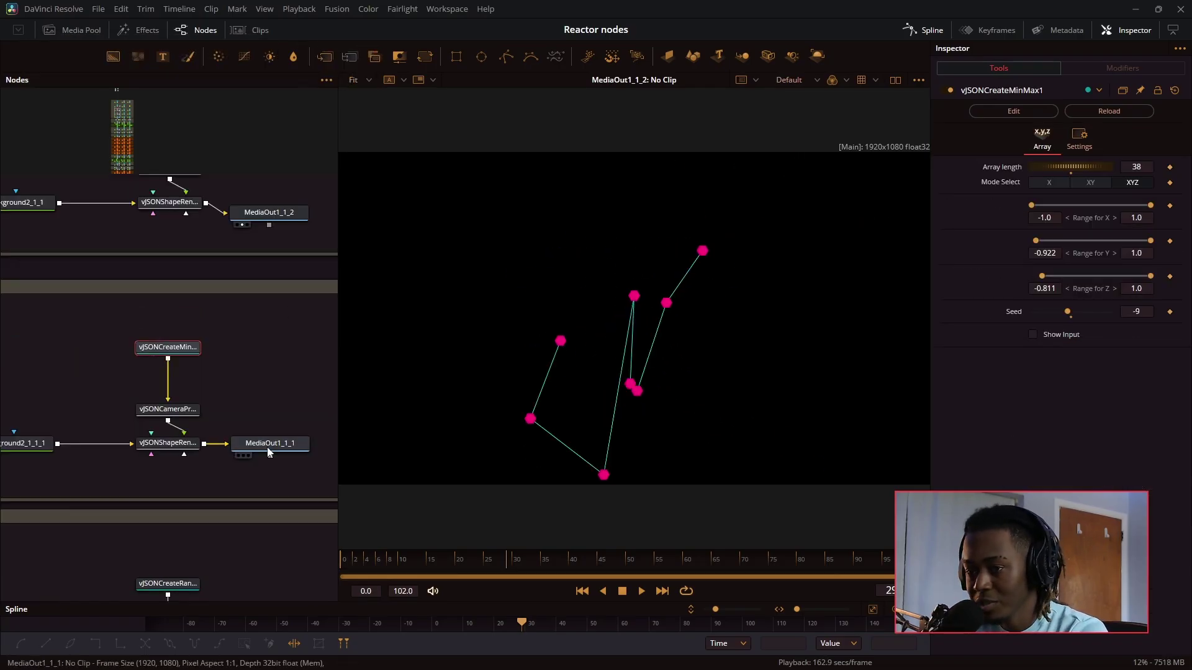
Step: View the vJSONCreateMinMax1 output and set array length 31, X range -1.0 to -0.756 and Y maximum -0.189
left_click(243, 456)
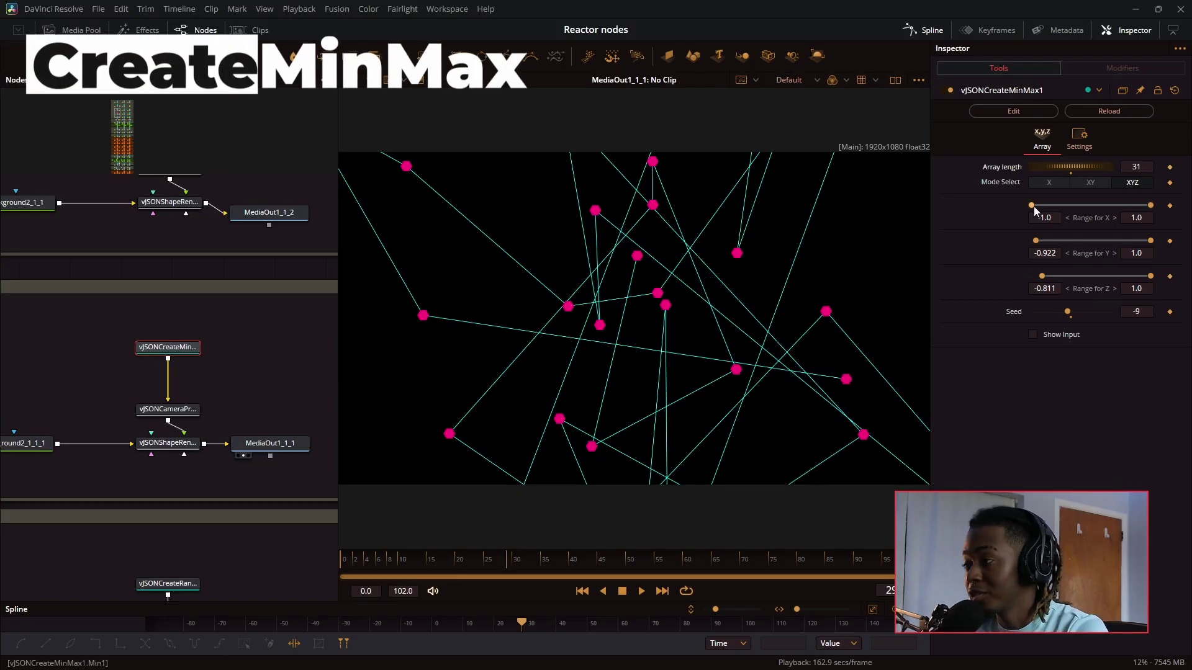
mouse_move(1031, 207)
left_mouse_down()
mouse_move(1114, 215)
mouse_move(1043, 211)
left_mouse_up()
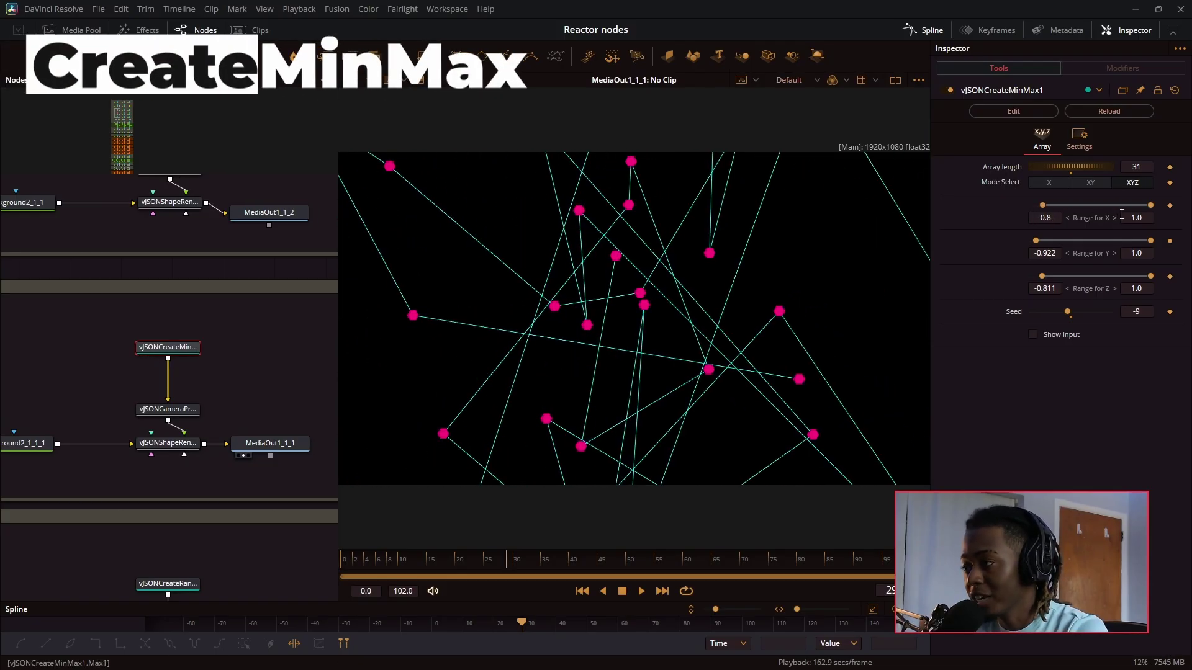
left_click_drag(1150, 213, 1083, 253)
mouse_move(1047, 210)
left_mouse_down()
mouse_move(1062, 211)
mouse_move(1032, 210)
left_mouse_up()
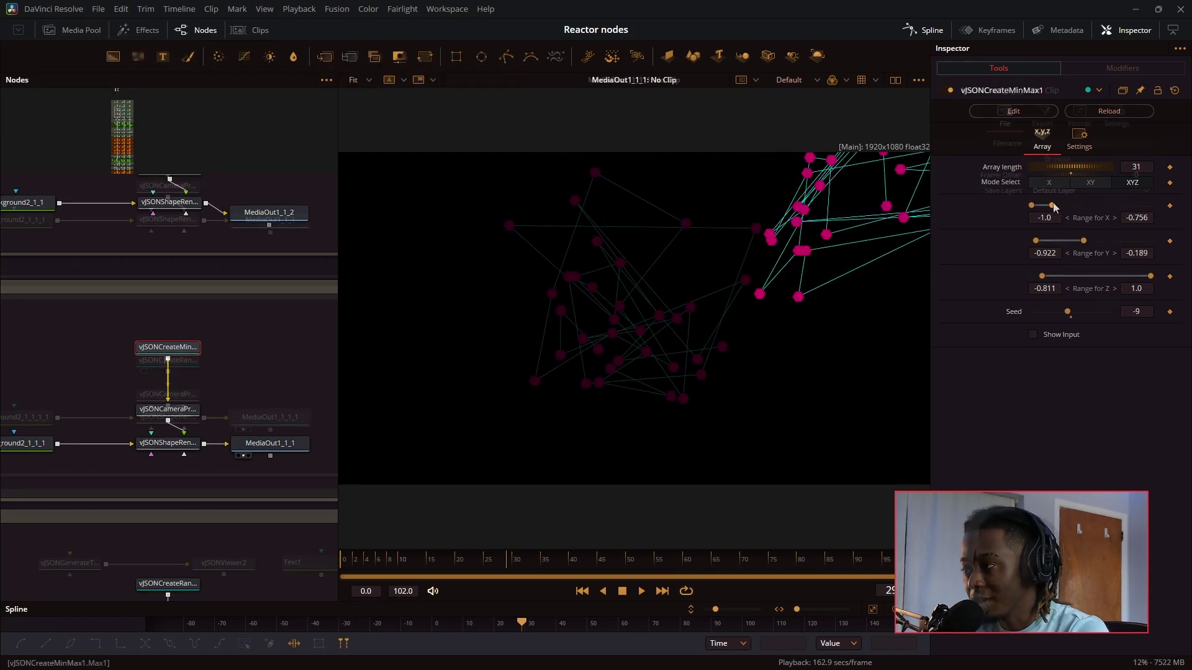
Step: Reduce the array length of vJSONCreateRandom1 to 16
left_click(1136, 167)
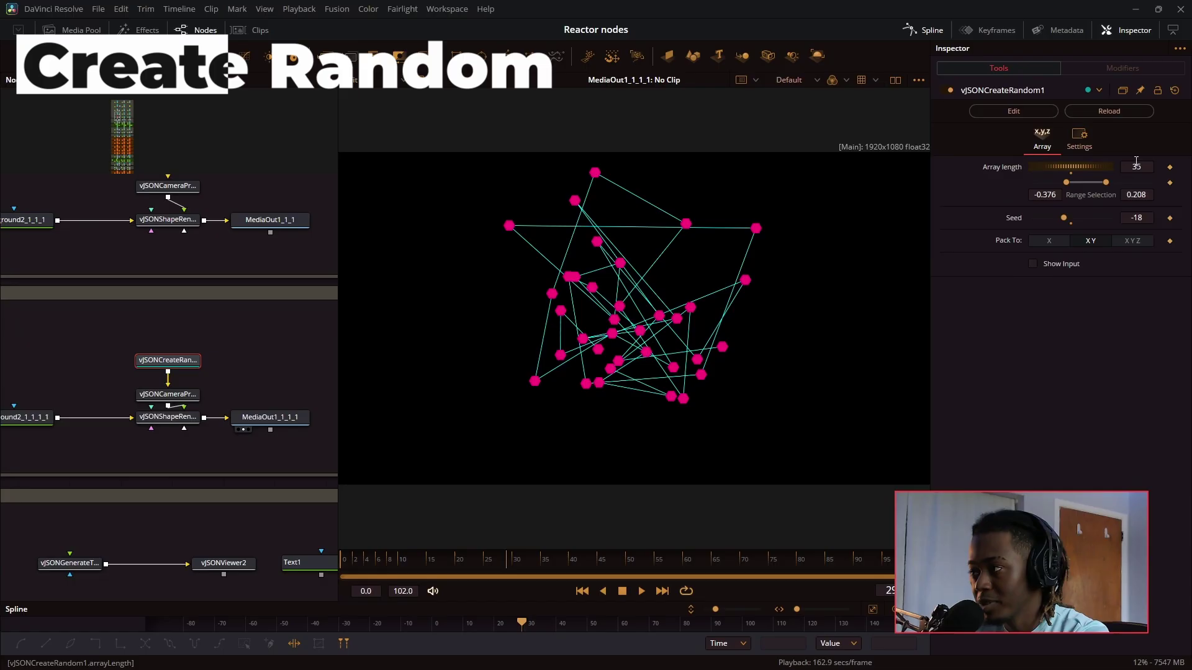
type("15")
key("Return")
left_click_drag(1070, 167, 922, 163)
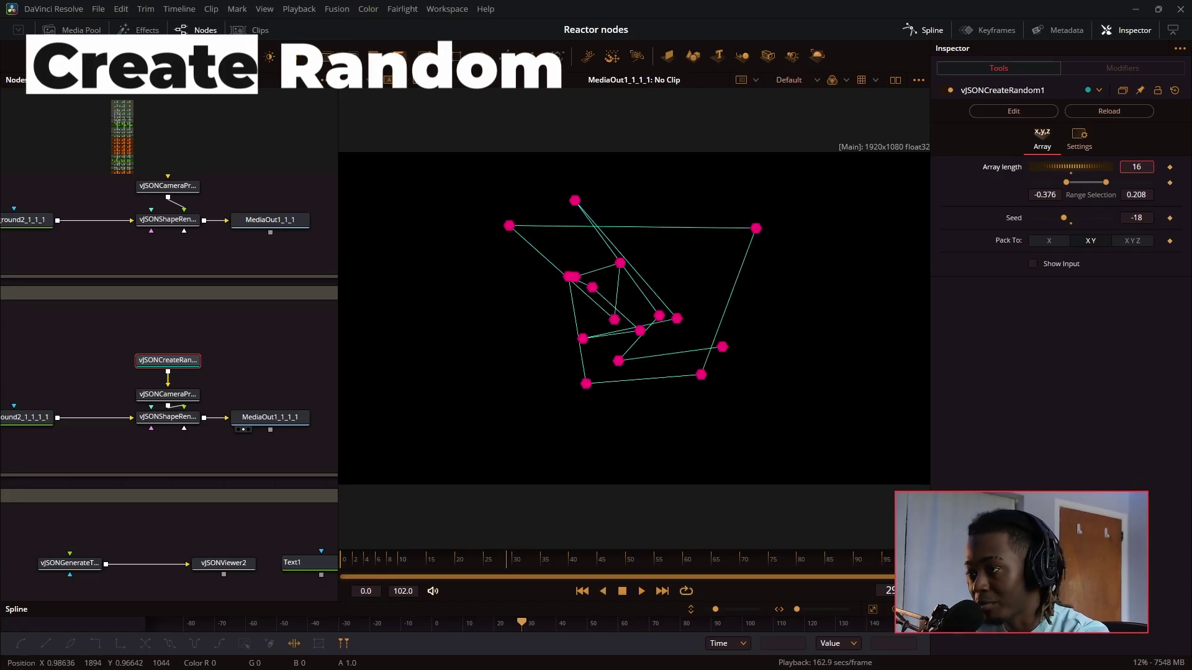
Step: Set vJSONCreateRandom1 to array length 33 and seed -16, and rotate its camera projection around the Y axis
left_click_drag(1070, 167, 1111, 166)
left_click_drag(1064, 218, 1066, 218)
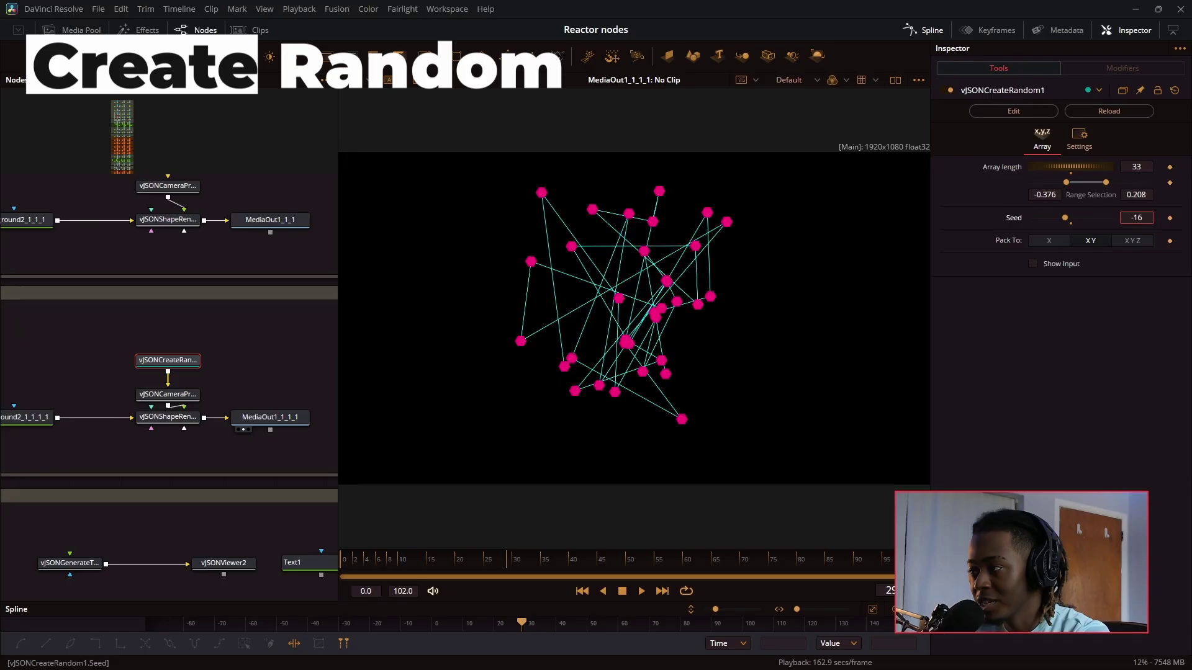
mouse_move(1105, 182)
left_mouse_down()
mouse_move(1132, 186)
mouse_move(1087, 210)
mouse_move(1116, 202)
left_mouse_up()
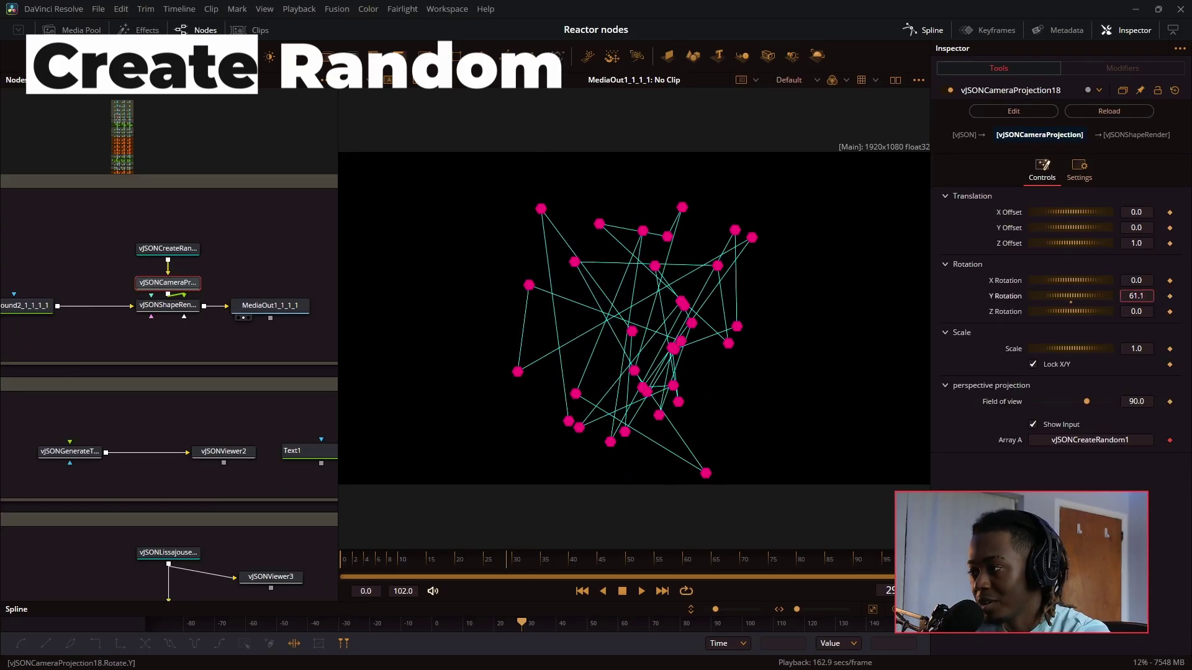
left_click_drag(1071, 295, 1052, 296)
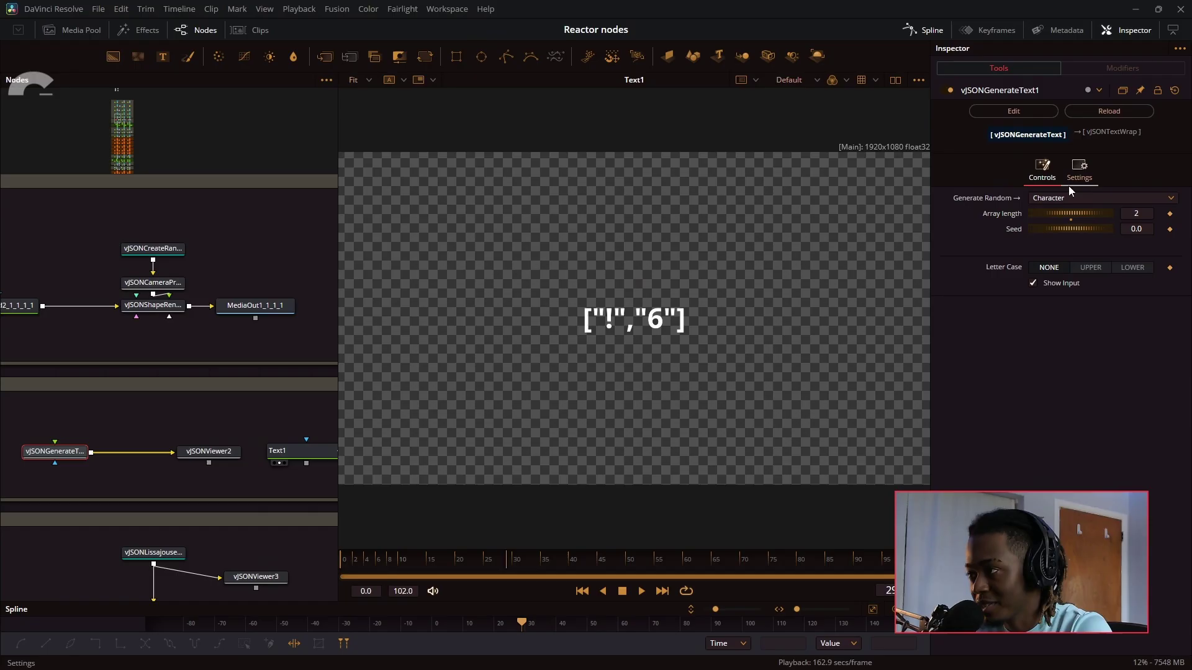
Step: Set vJSONGenerateText1 to generate random Address entries with seed -8.7, and view the vJSONViewer2 output
left_click(1054, 199)
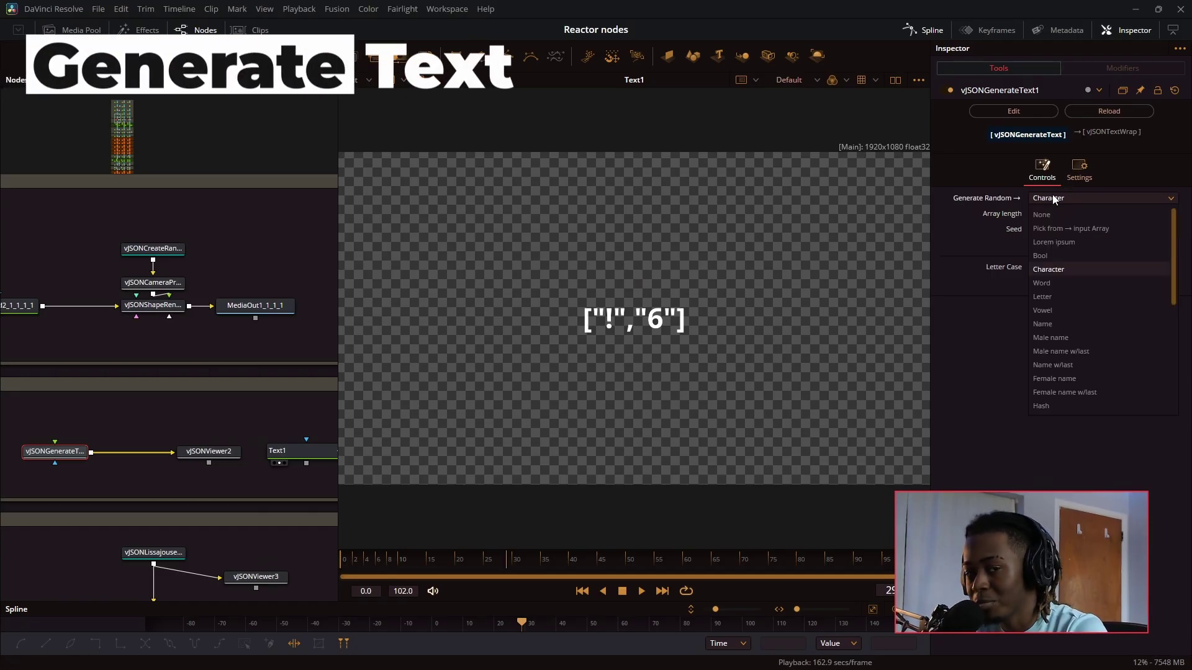
scroll(1112, 397, "down", 2)
left_click(1111, 396)
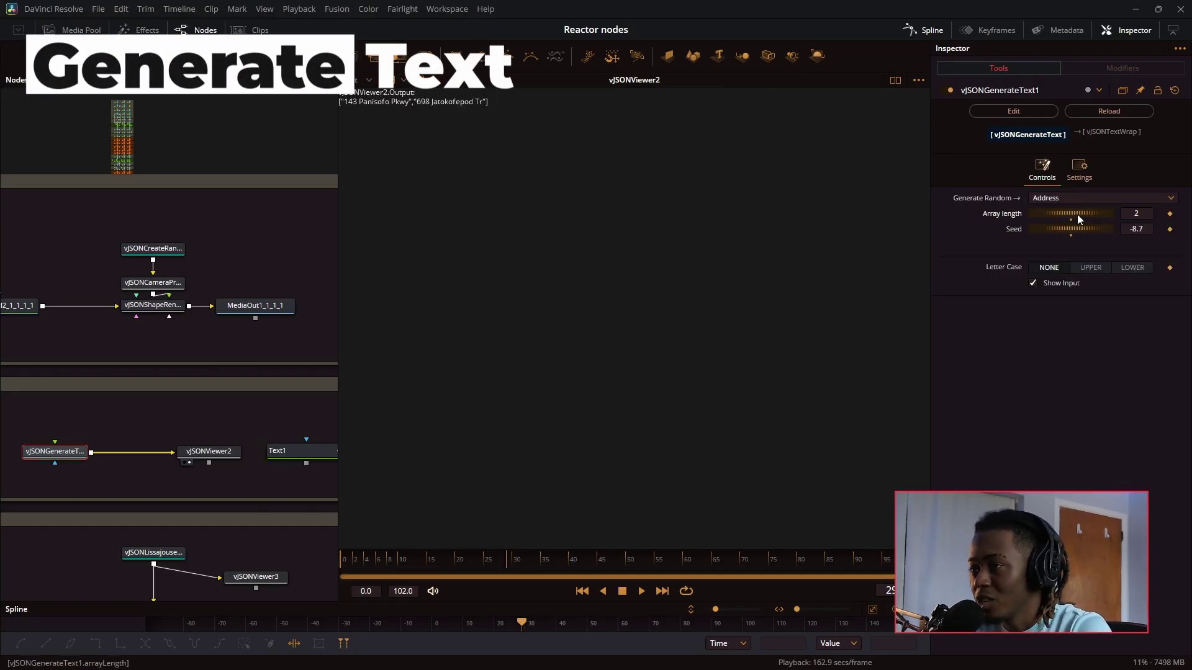
Step: Set the array length of vJSONGenerateText1 to 5 and switch its random type to String, then Street
left_click(1071, 199)
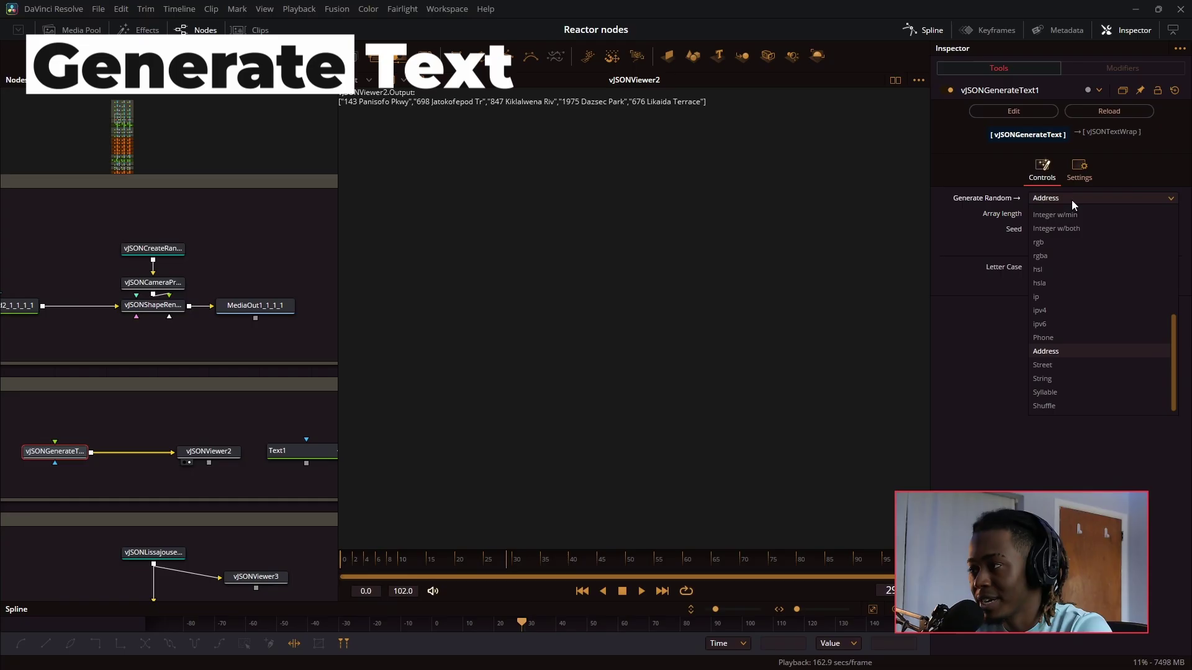
left_click(1060, 382)
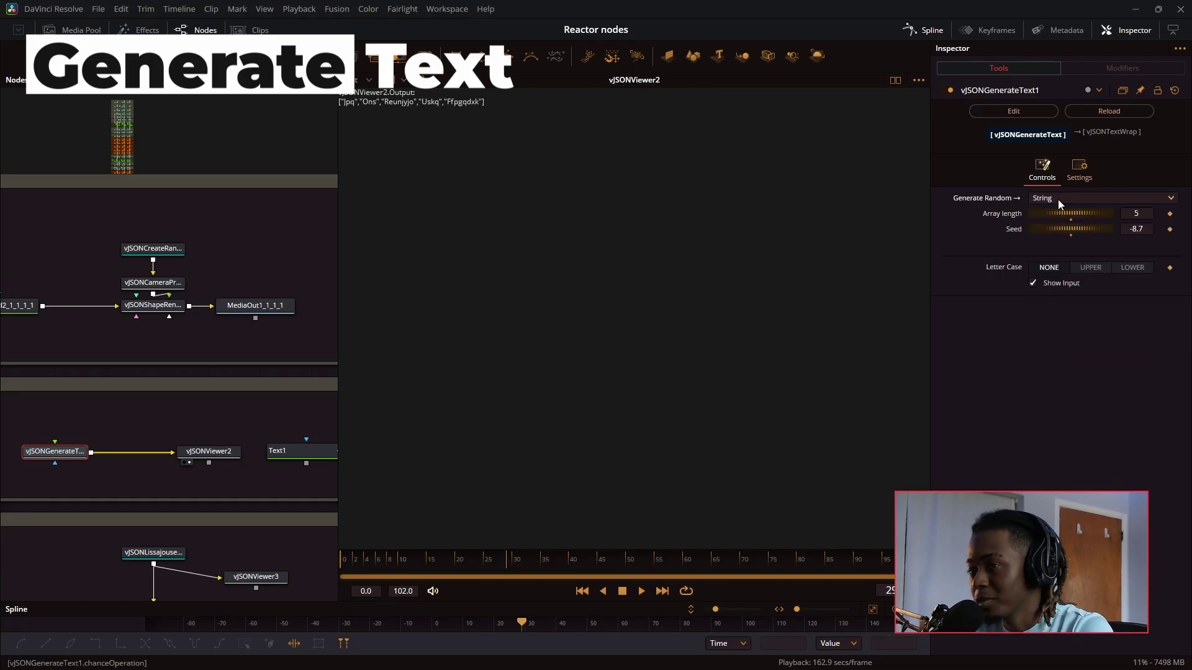
left_click(1058, 200)
left_click(1055, 366)
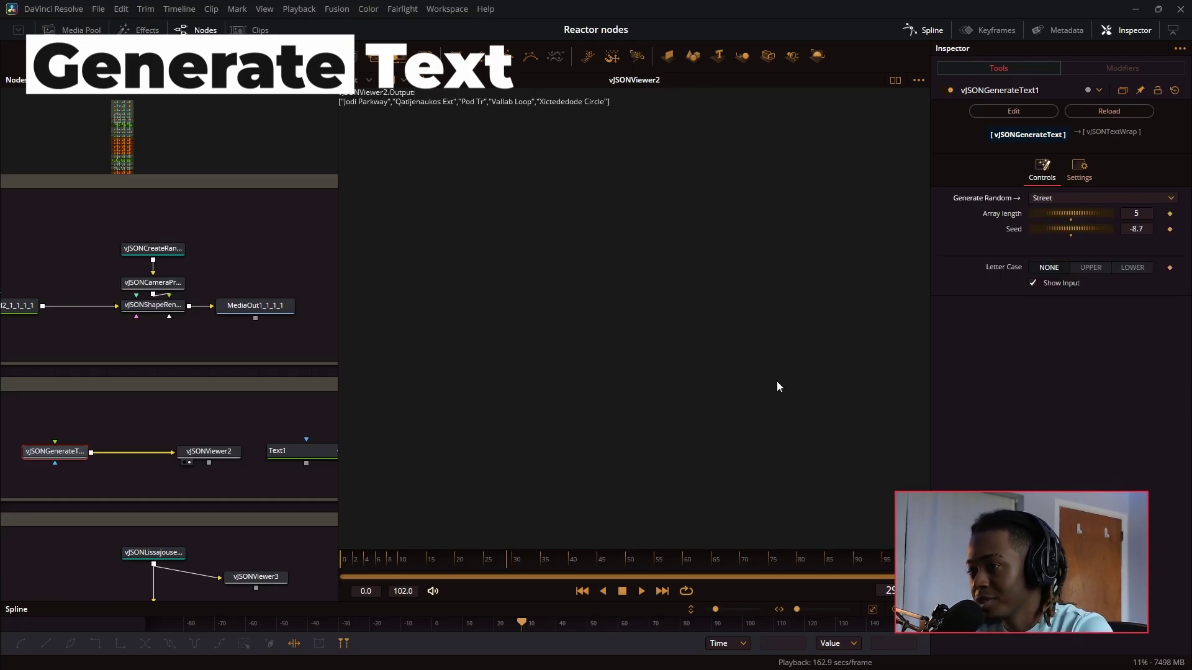
Step: View Text1, switch vJSONGenerateText1 to the Phone type, and connect the Text1 text to its OutputValData
left_click(279, 462)
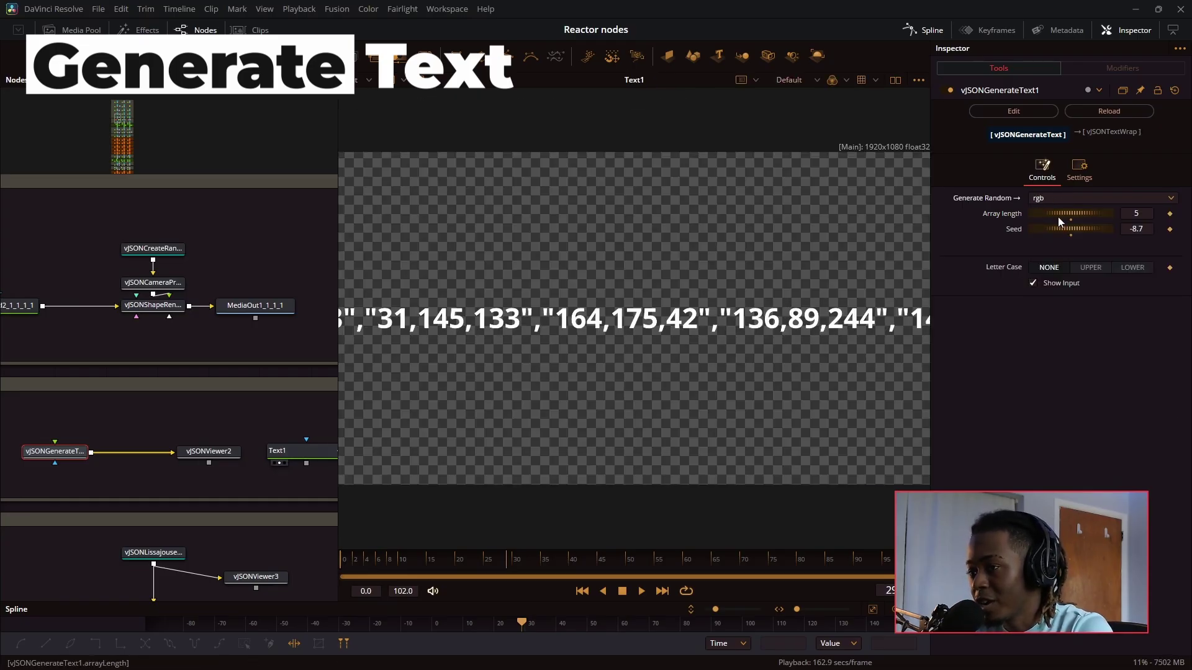
left_click(1066, 197)
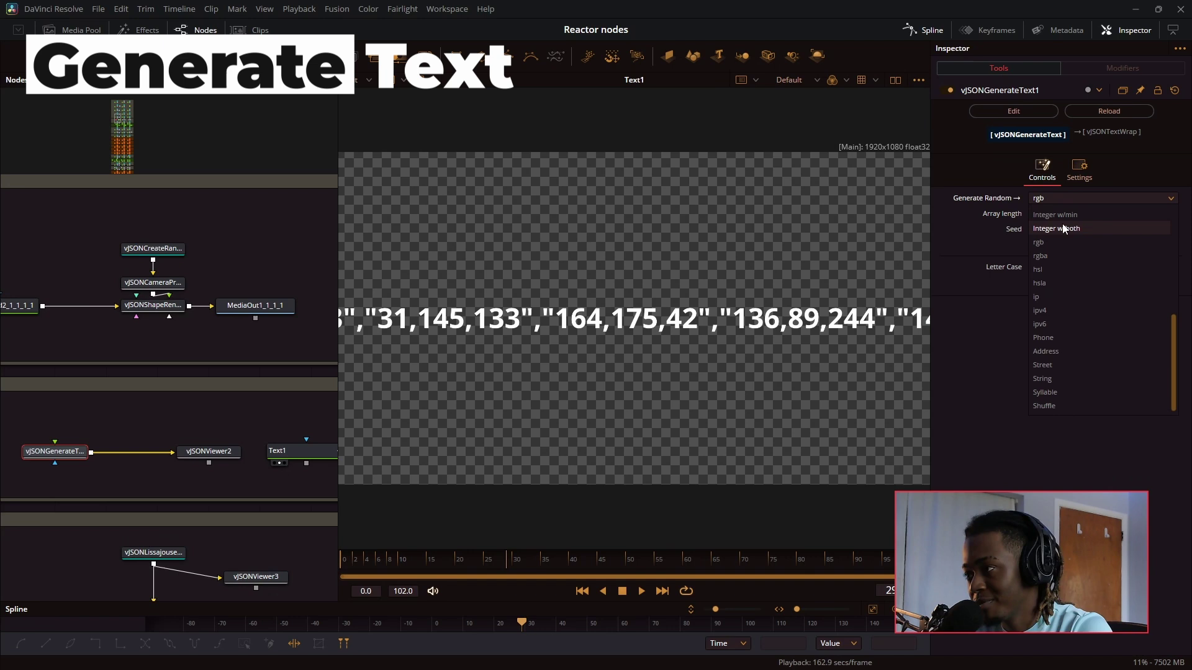
left_click(1064, 229)
left_click(1080, 198)
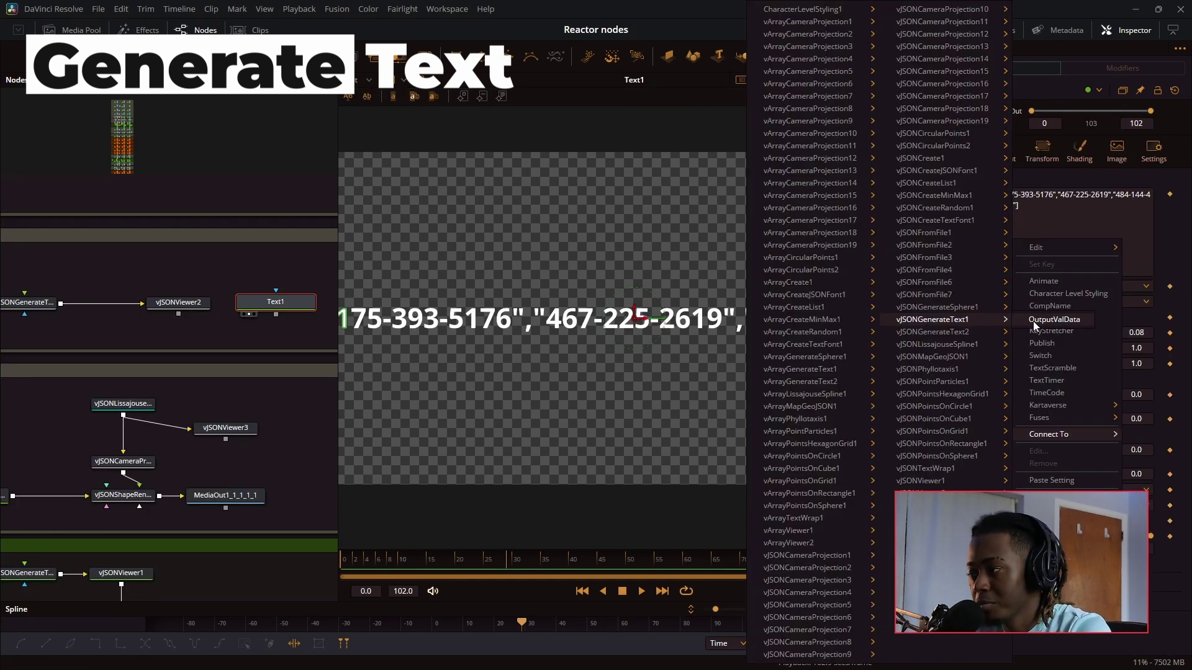
left_click(1033, 321)
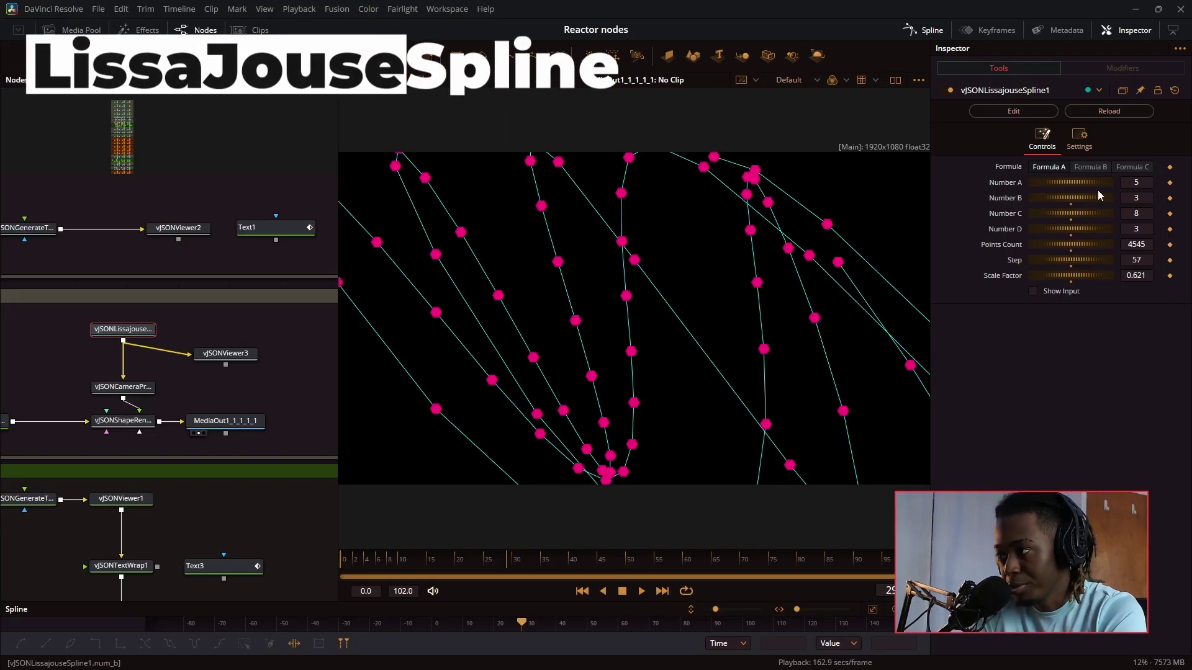
Step: Set vJSONLissajouseSpline1 to 3241 points, step 47 and scale factor 0.382, and rotate its camera projection around X and Y
mouse_move(1095, 199)
left_mouse_down()
mouse_move(1072, 200)
mouse_move(1091, 186)
mouse_move(1035, 184)
mouse_move(1092, 185)
left_mouse_up()
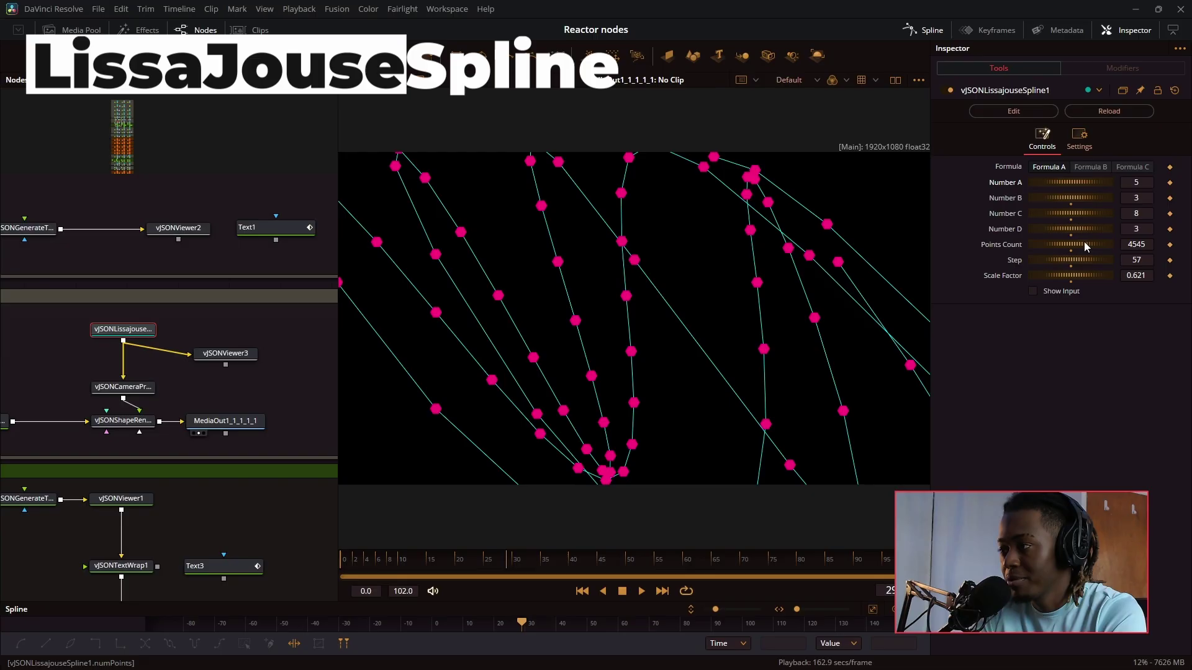
mouse_move(1084, 244)
left_mouse_down()
mouse_move(1052, 245)
mouse_move(1086, 248)
mouse_move(1070, 259)
left_mouse_up()
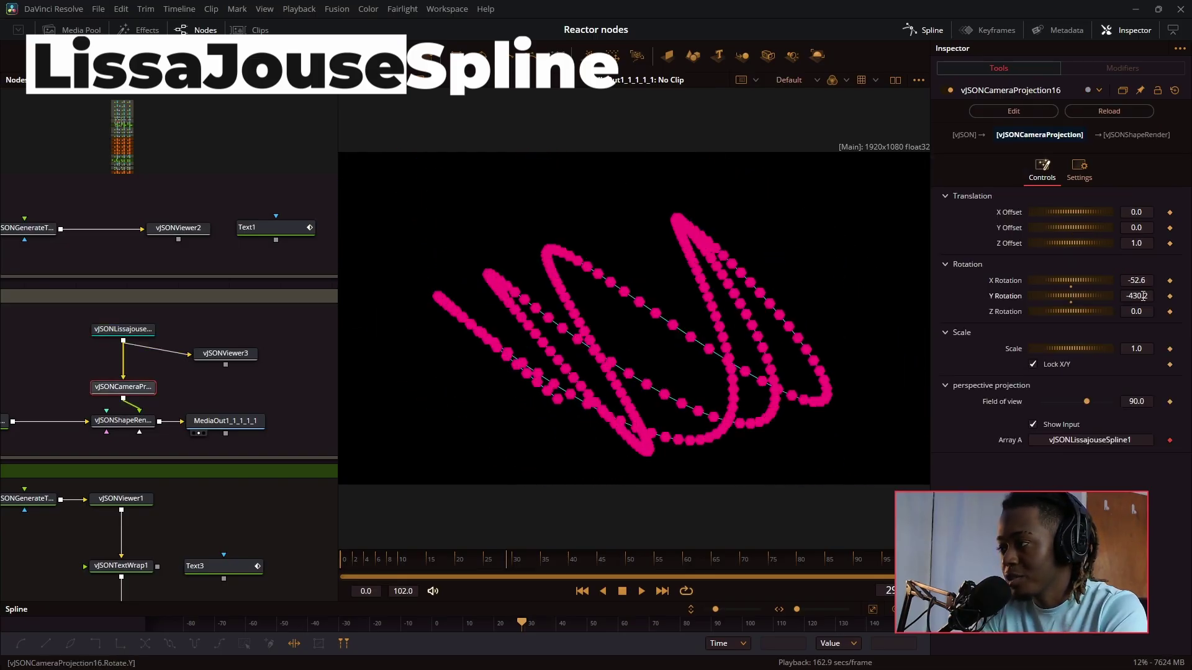
left_click_drag(1136, 296, 1103, 296)
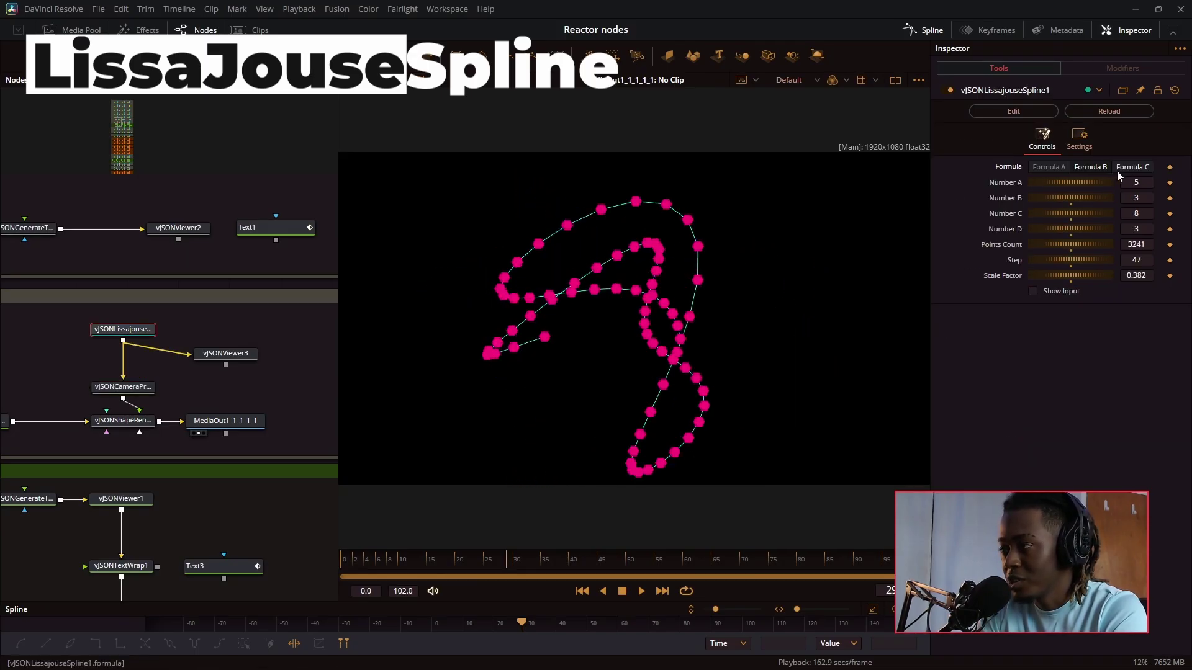
Step: Switch vJSONLissajouseSpline1 to Formula C, then back to Formula A
left_click(1124, 167)
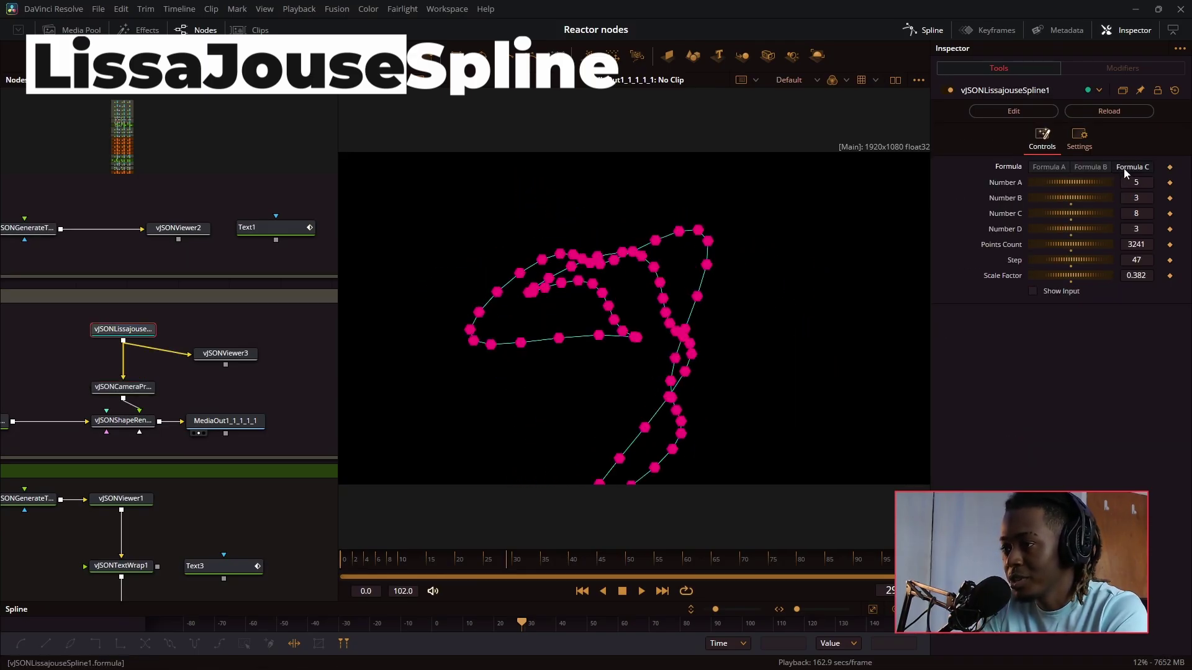
left_click(1046, 168)
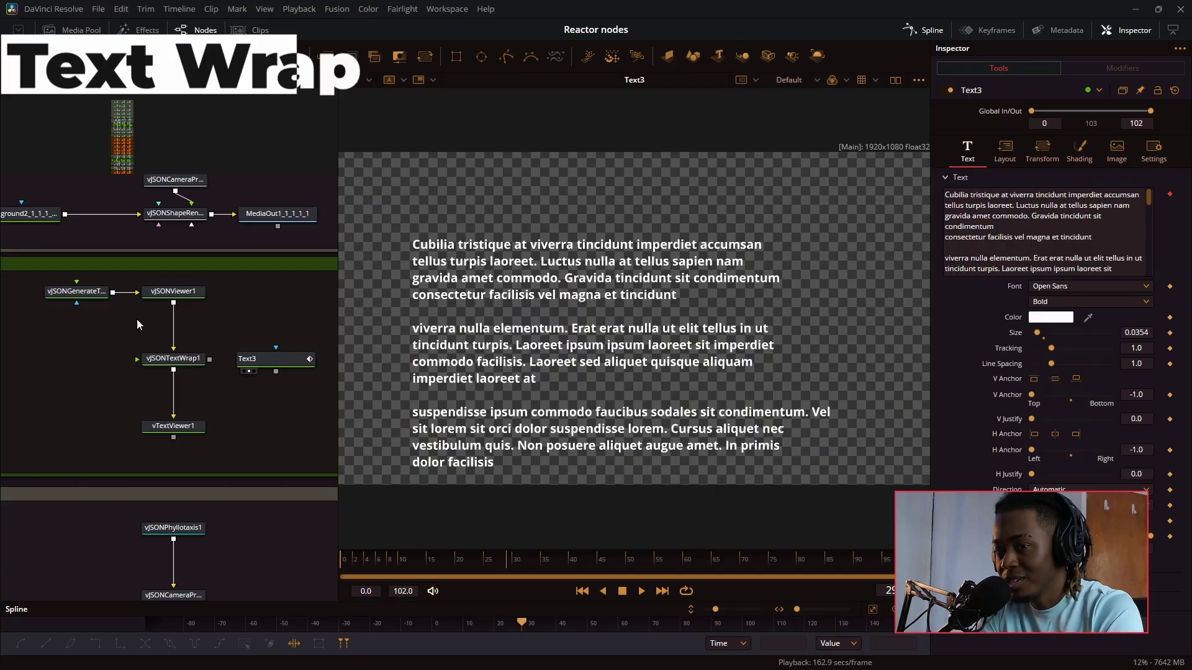
Step: Check the vJSONTextWrap1 and Text3 settings, and set vJSONGenerateText2 to Address with array length 1
left_click(173, 359)
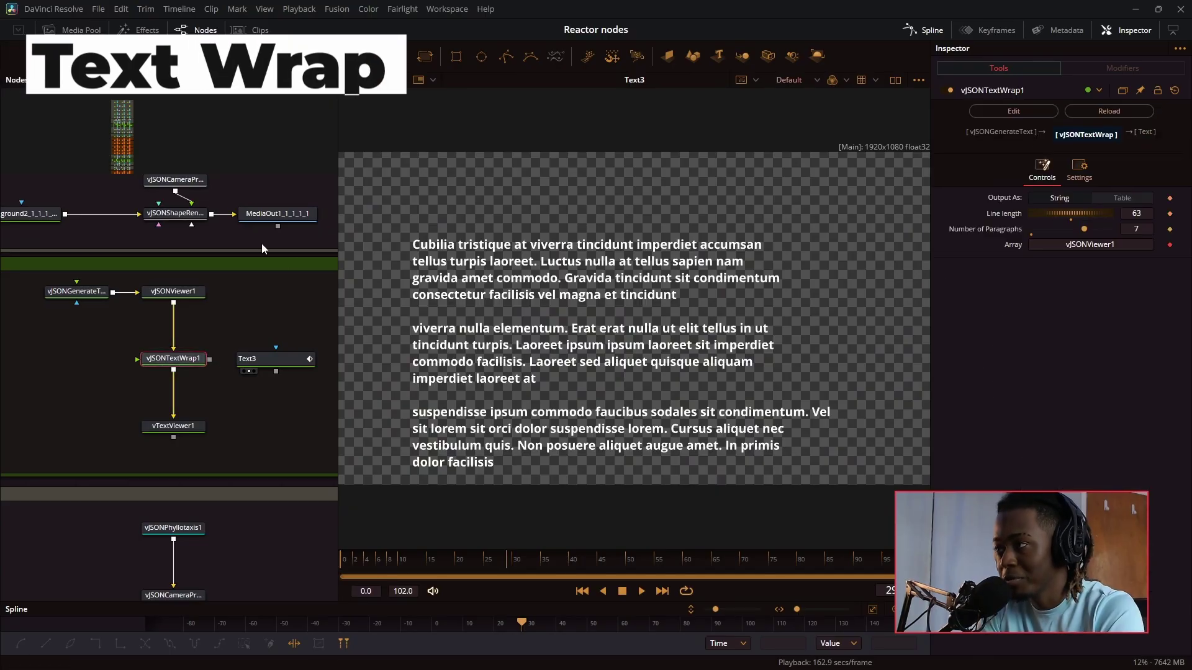
left_click(293, 362)
left_click(69, 292)
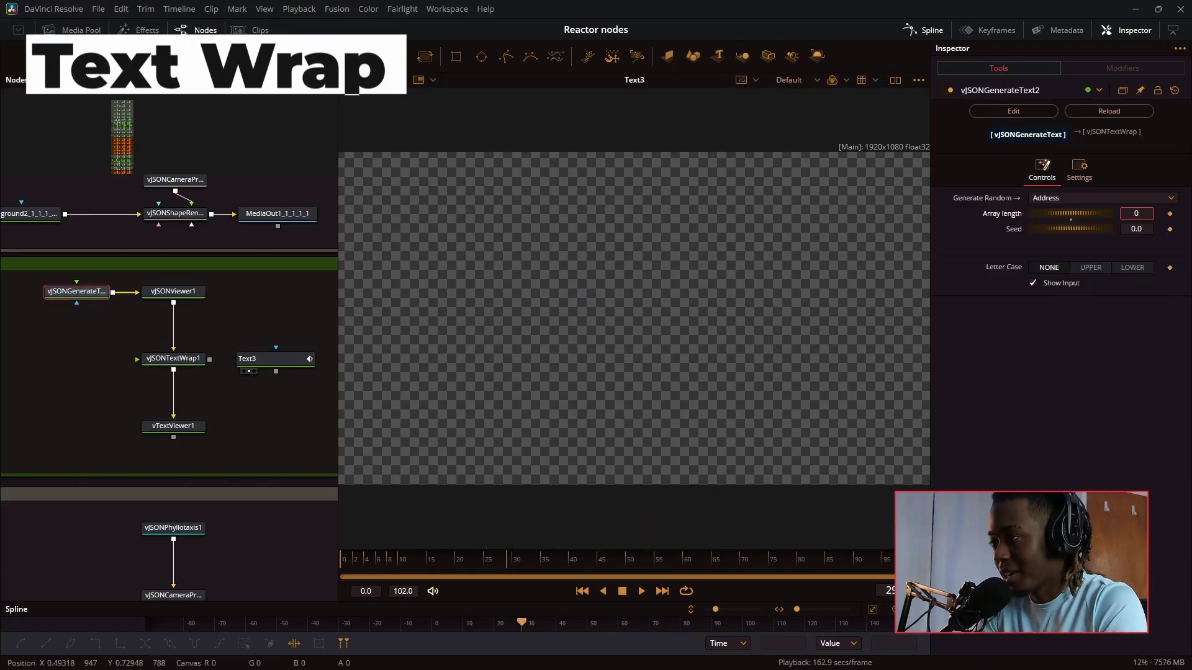
left_click_drag(1070, 213, 1083, 213)
type("1")
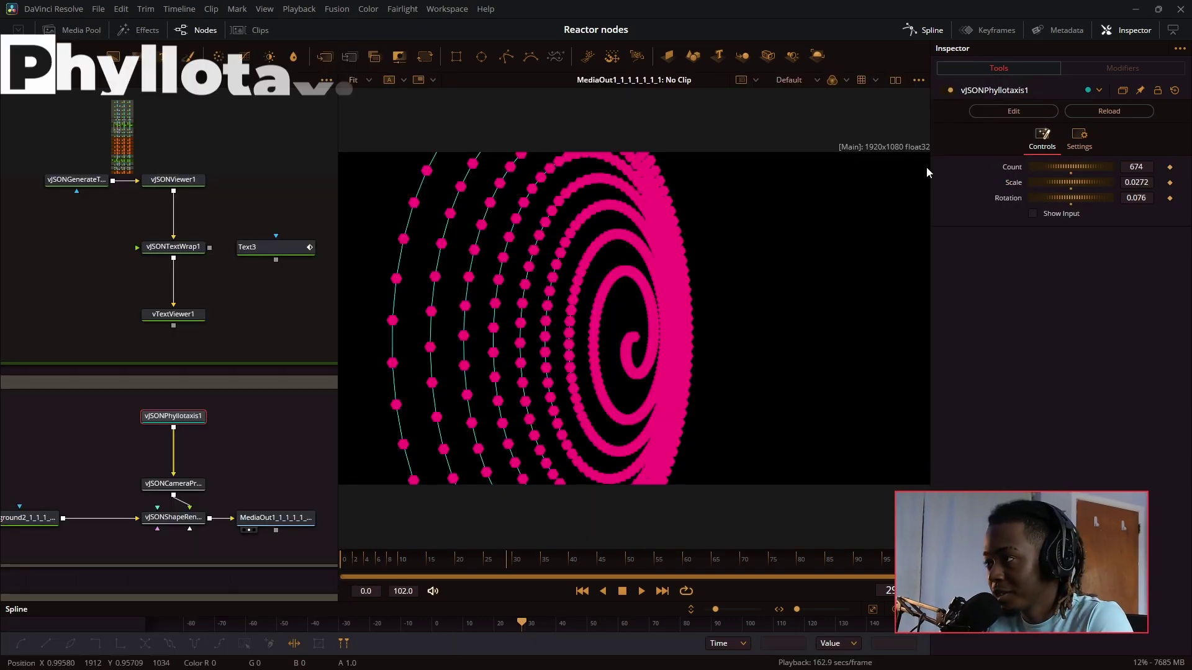
Step: Reduce the scale of vJSONPhyllotaxis1 to about 0.01 and increase its count
left_click(1071, 188)
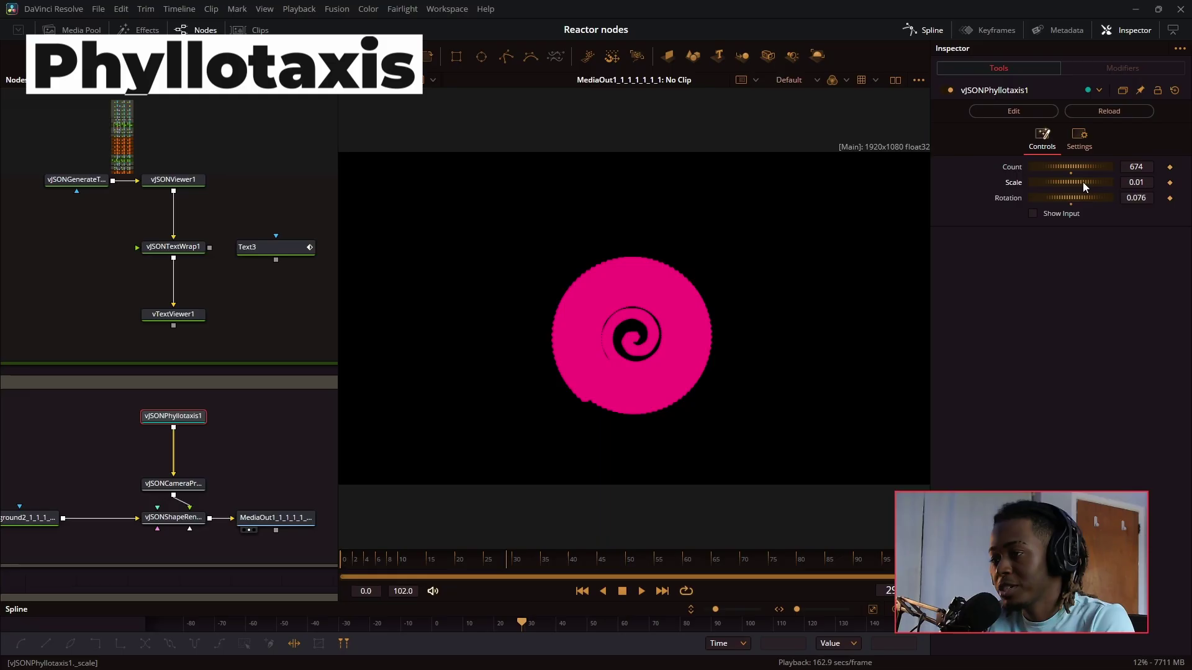
left_click_drag(1084, 182, 1086, 182)
mouse_move(1078, 167)
left_mouse_down()
mouse_move(1038, 163)
mouse_move(1102, 159)
mouse_move(1087, 165)
left_mouse_up()
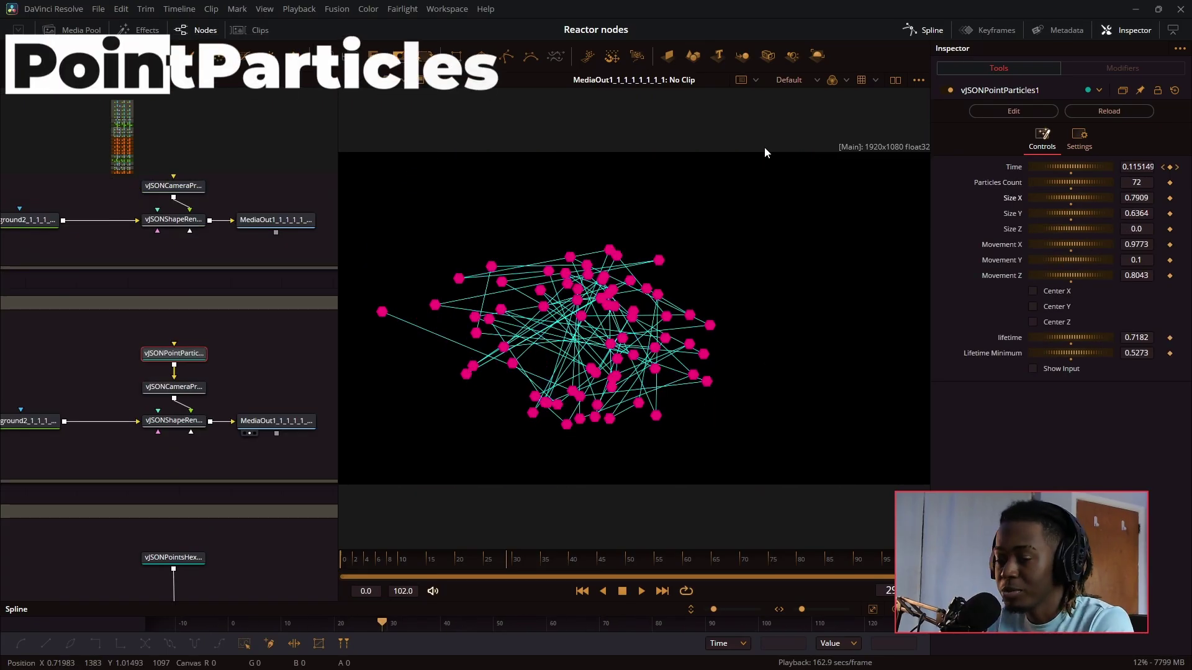
Step: Rotate the camera projection of vJSONPointParticles1 to -66.8 around the Y axis
left_click_drag(1074, 259, 1071, 259)
left_click(1071, 267)
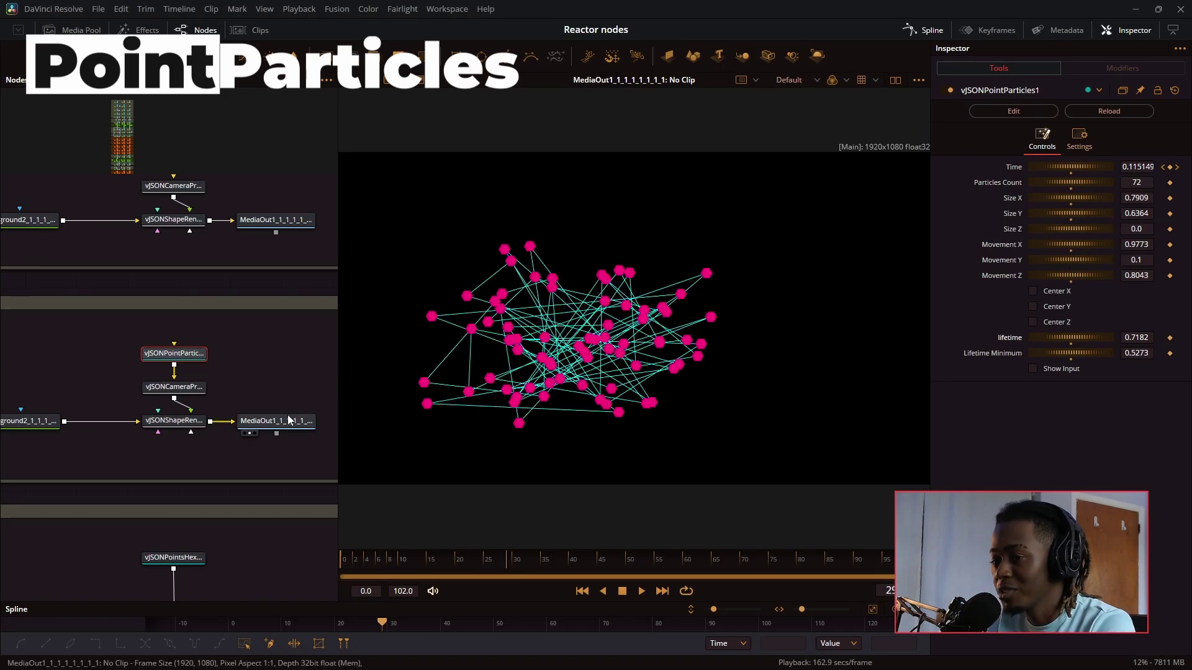
left_click(173, 387)
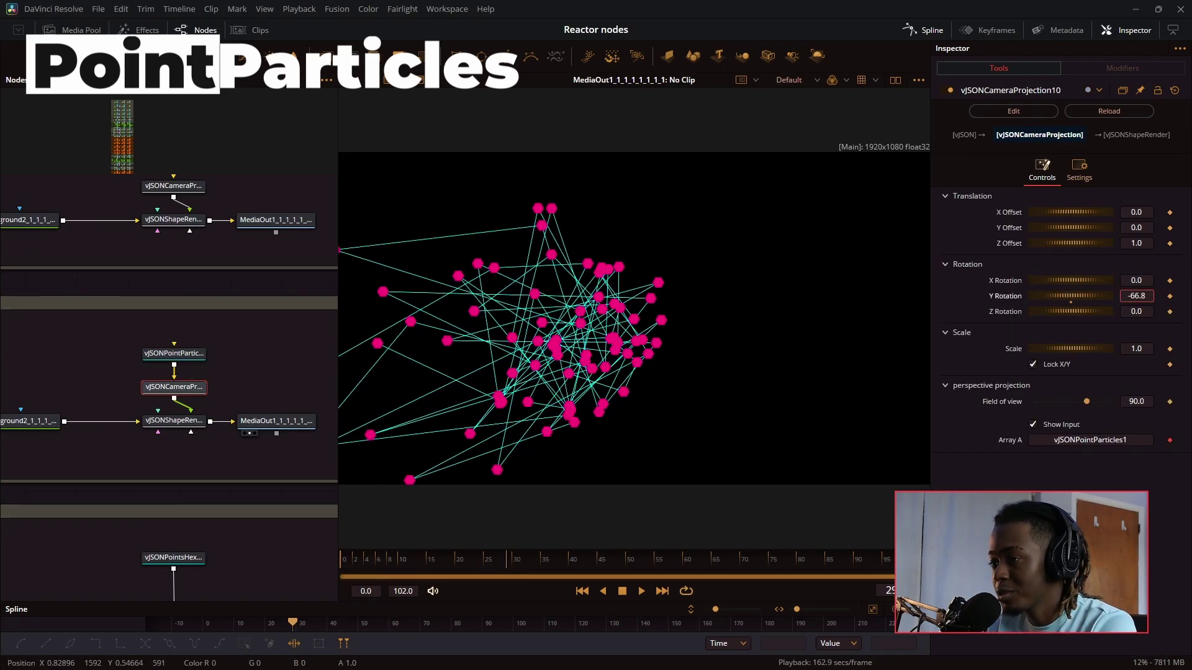
Step: Set the number of rows in vJSONPointsHexagonGrid1 to 12
scroll(179, 334, "down", 3)
left_click(179, 334)
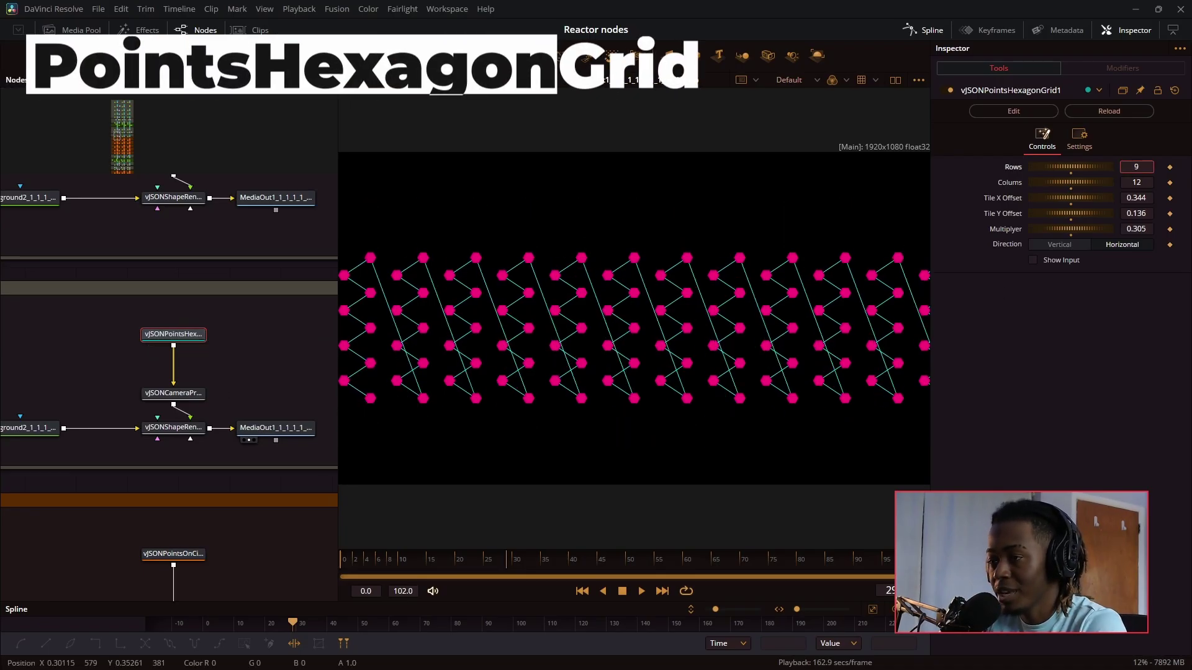
type("12")
key("Return")
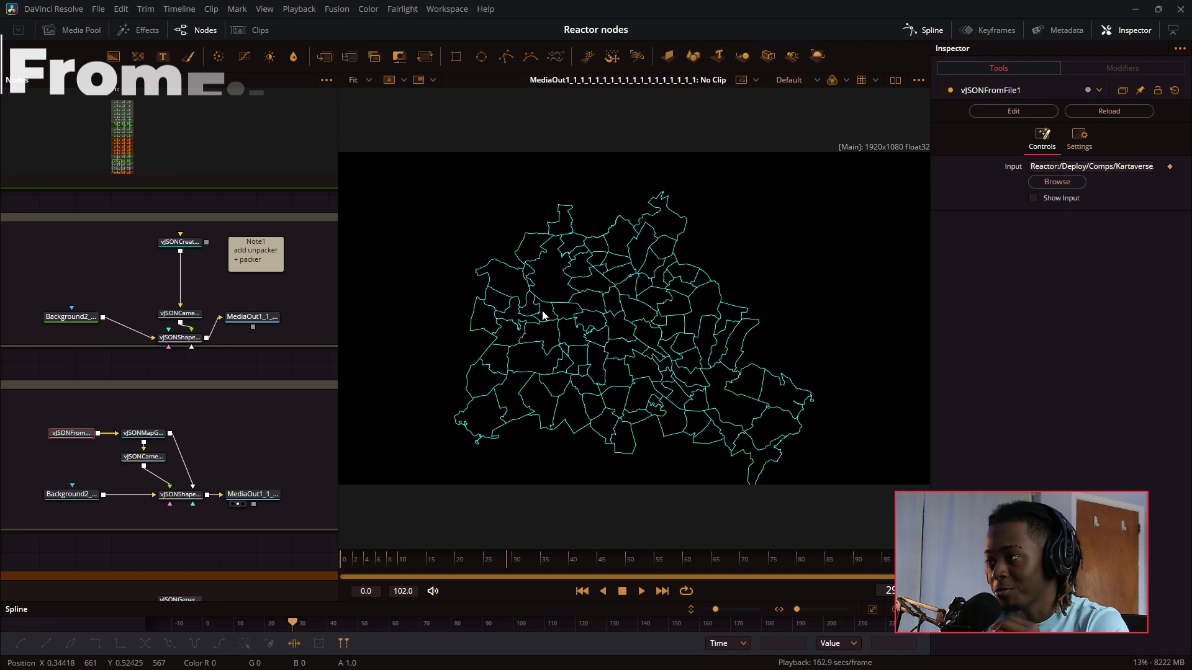
Step: Browse for the input file of vJSONFromFile1
left_click(1046, 182)
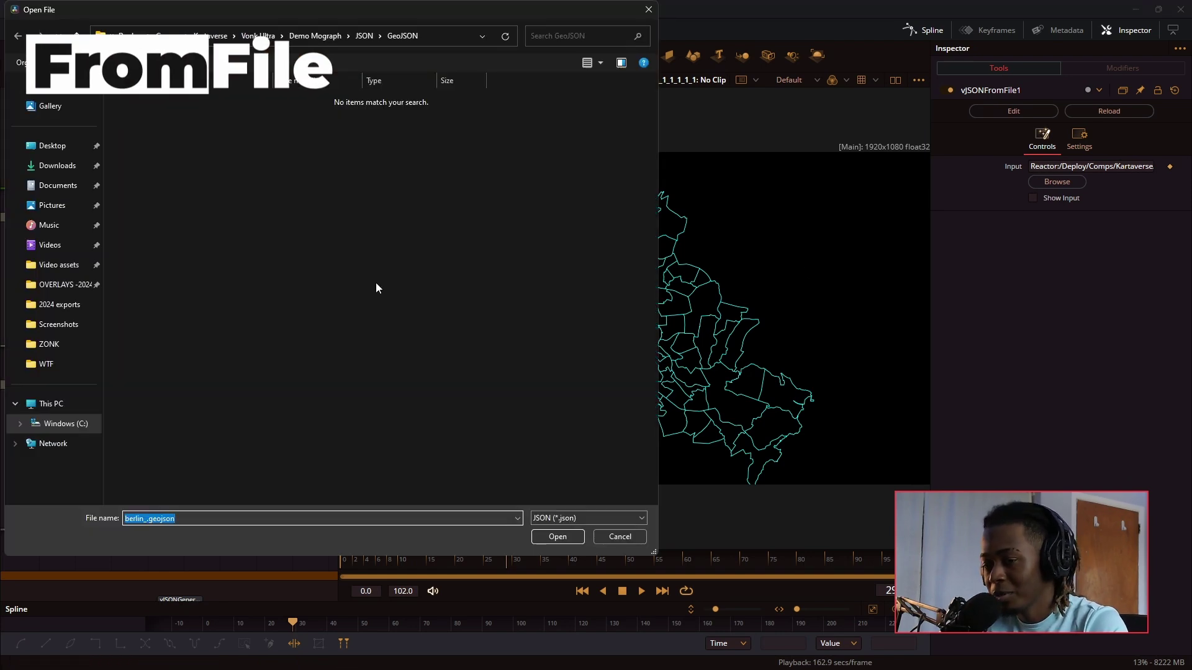